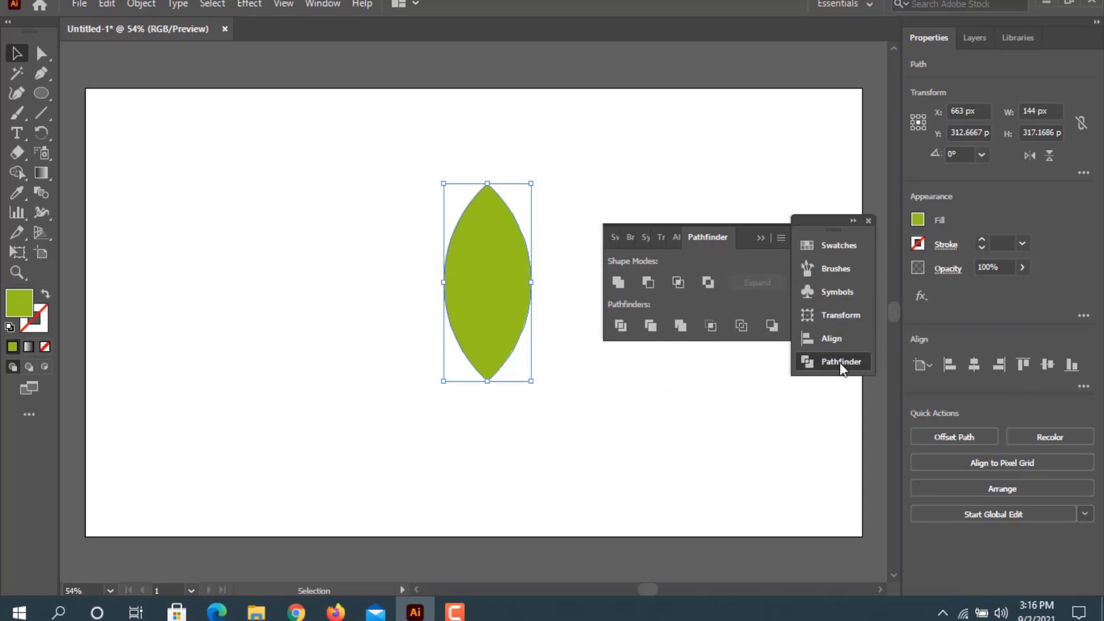
- Draw a curved vein path about 260 px tall with the Pen tool, from the leaf's upper middle past its base, using a green stroke without fill
{"action": "left_click", "coordinate": [839, 361]}
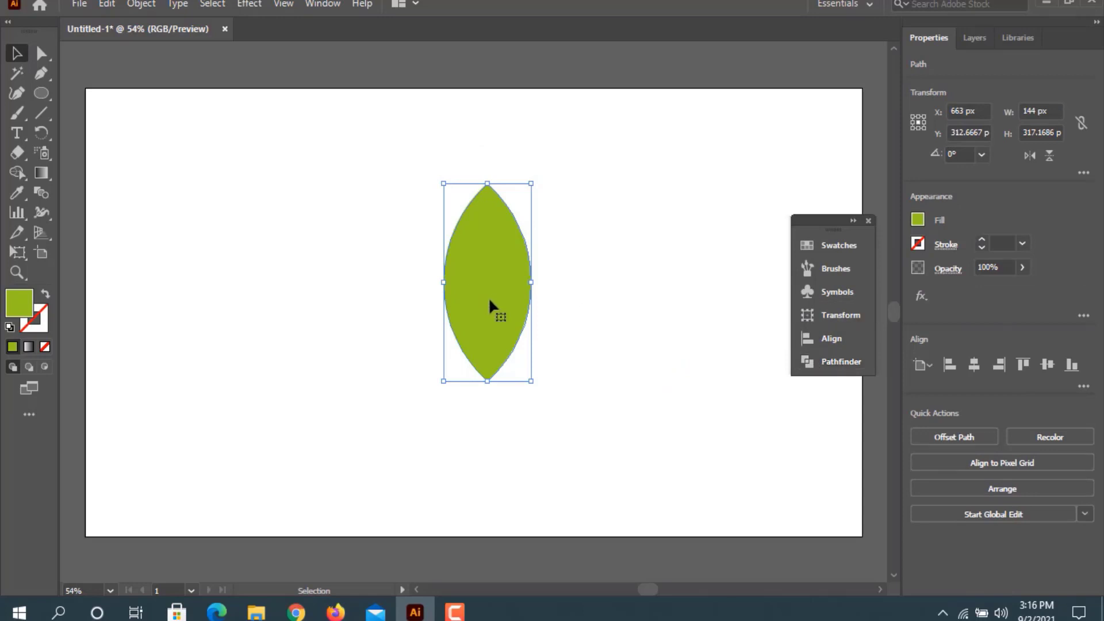
{"action": "scroll", "coordinate": [499, 367], "scroll_direction": "up", "scroll_amount": 4}
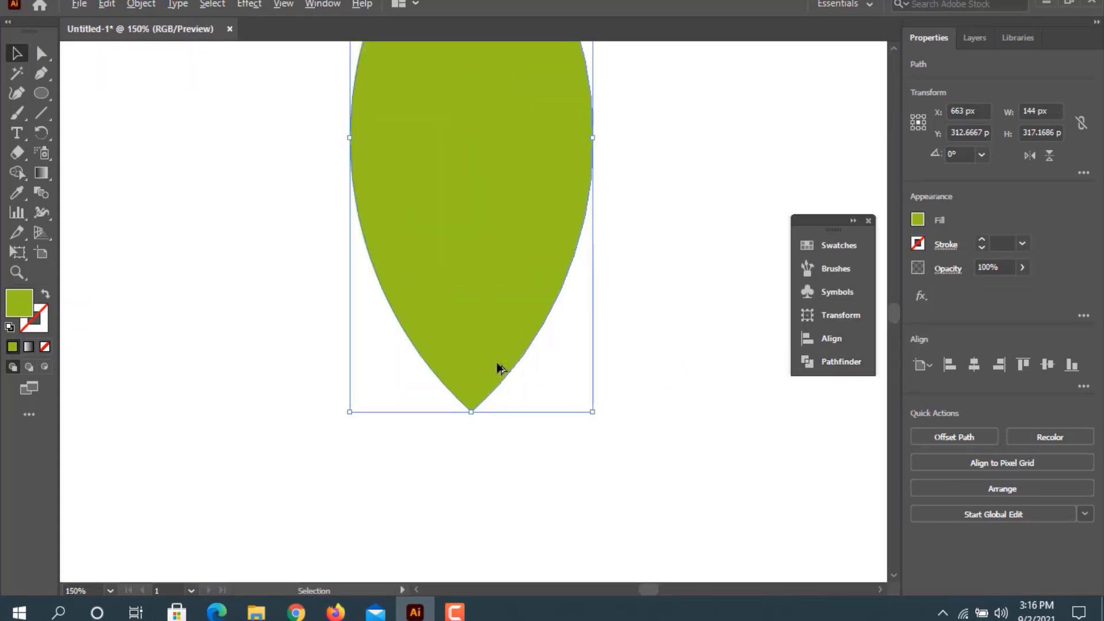
{"action": "scroll", "coordinate": [499, 368], "scroll_direction": "down", "scroll_amount": 2}
{"action": "left_click", "coordinate": [41, 73]}
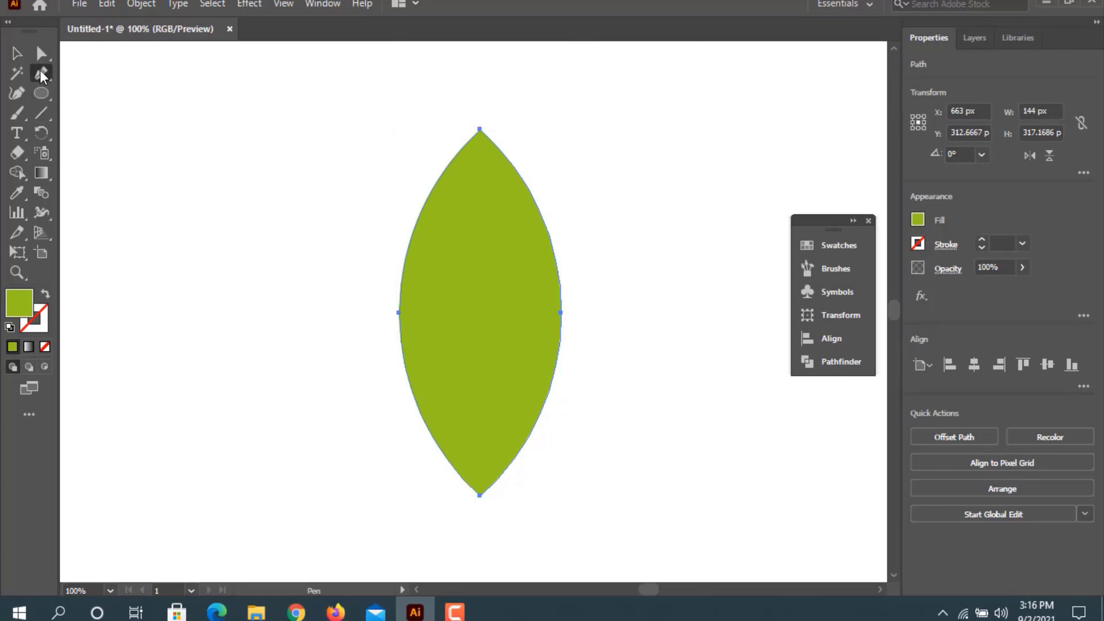
{"action": "left_click", "coordinate": [483, 236]}
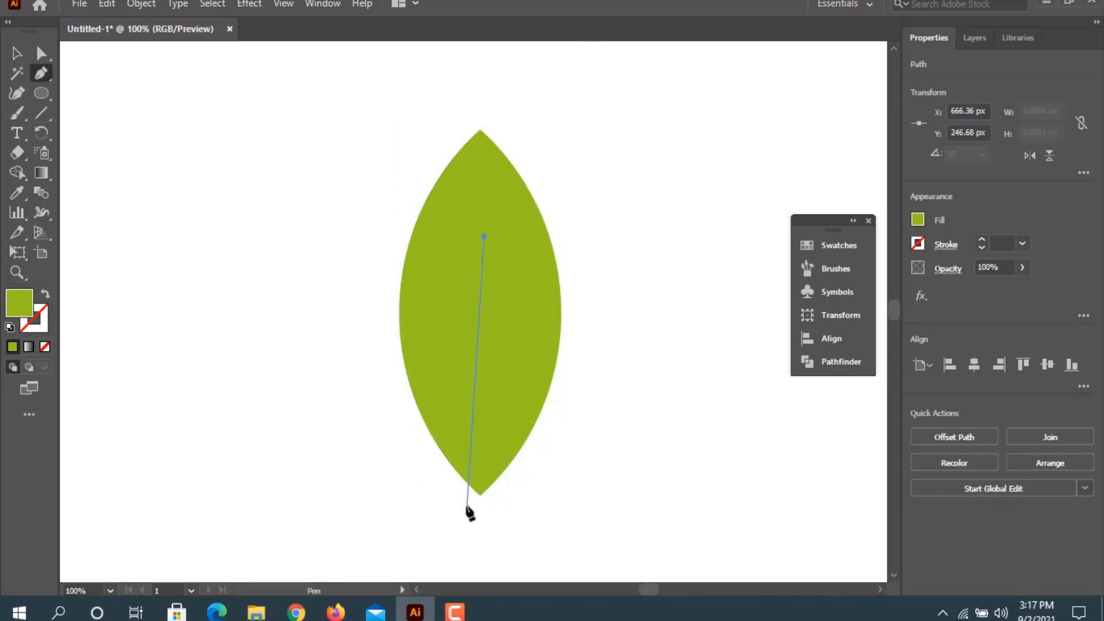
{"action": "mouse_move", "coordinate": [461, 536]}
{"action": "left_mouse_down"}
{"action": "mouse_move", "coordinate": [458, 572]}
{"action": "mouse_move", "coordinate": [460, 505]}
{"action": "mouse_move", "coordinate": [420, 461]}
{"action": "mouse_move", "coordinate": [409, 424]}
{"action": "left_mouse_up"}
{"action": "scroll", "coordinate": [409, 423], "scroll_direction": "up", "scroll_amount": 3}
{"action": "left_click", "coordinate": [45, 294]}
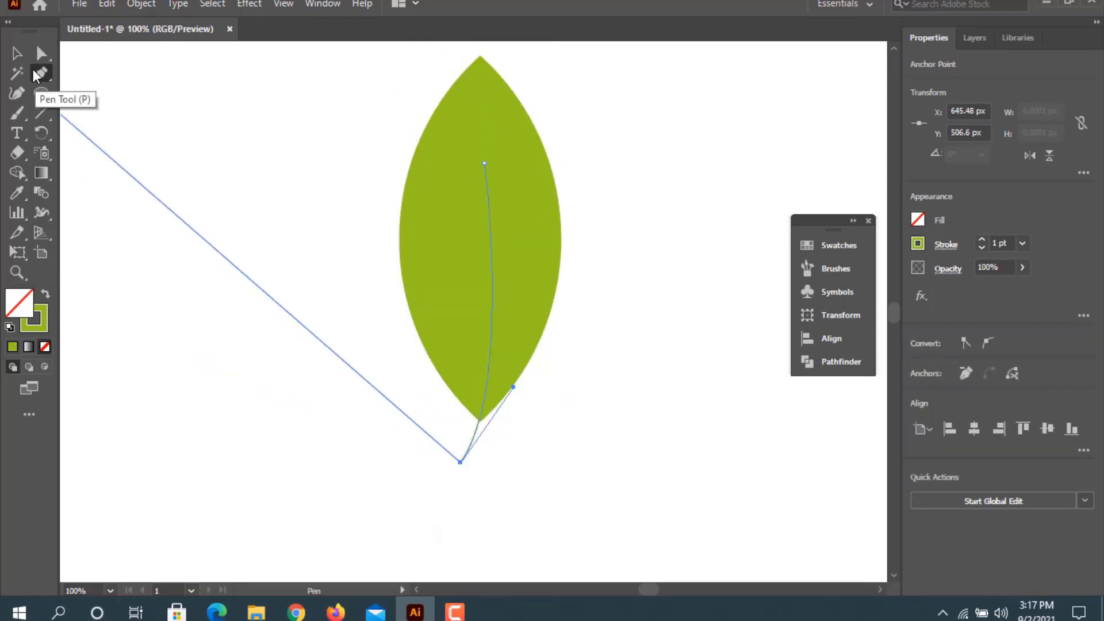
{"action": "key", "text": "v"}
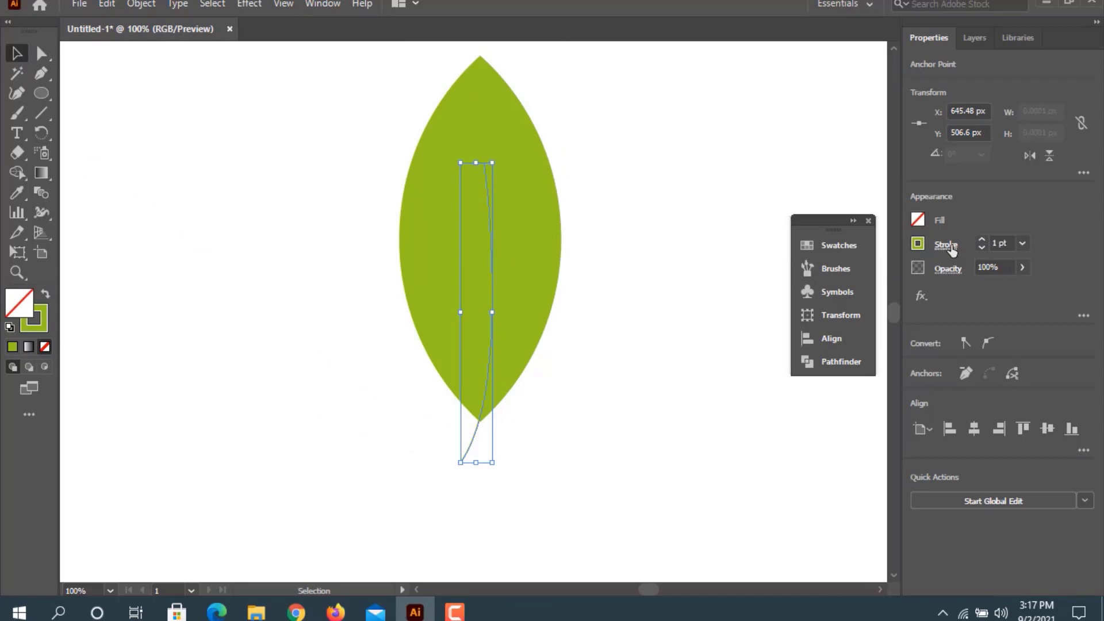
- Give the vein a red 14 pt stroke with the triangular tapered width profile, flipped so it narrows toward the leaf's tip
{"action": "left_click", "coordinate": [918, 244]}
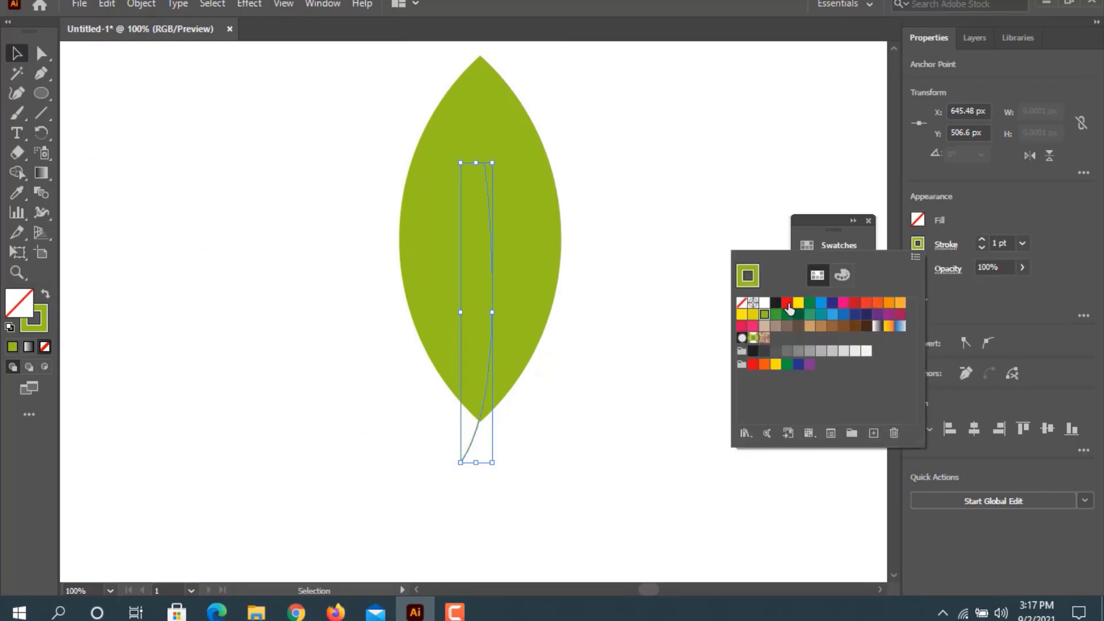
{"action": "left_click", "coordinate": [787, 304]}
{"action": "left_click", "coordinate": [982, 240]}
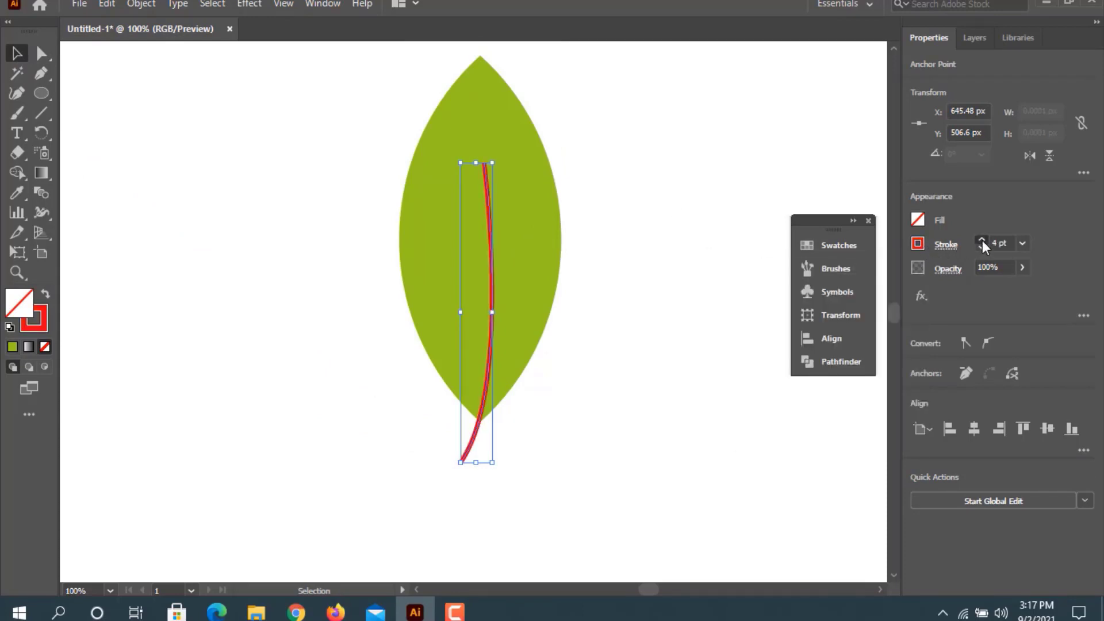
{"action": "left_click", "coordinate": [945, 245]}
{"action": "left_click", "coordinate": [912, 503]}
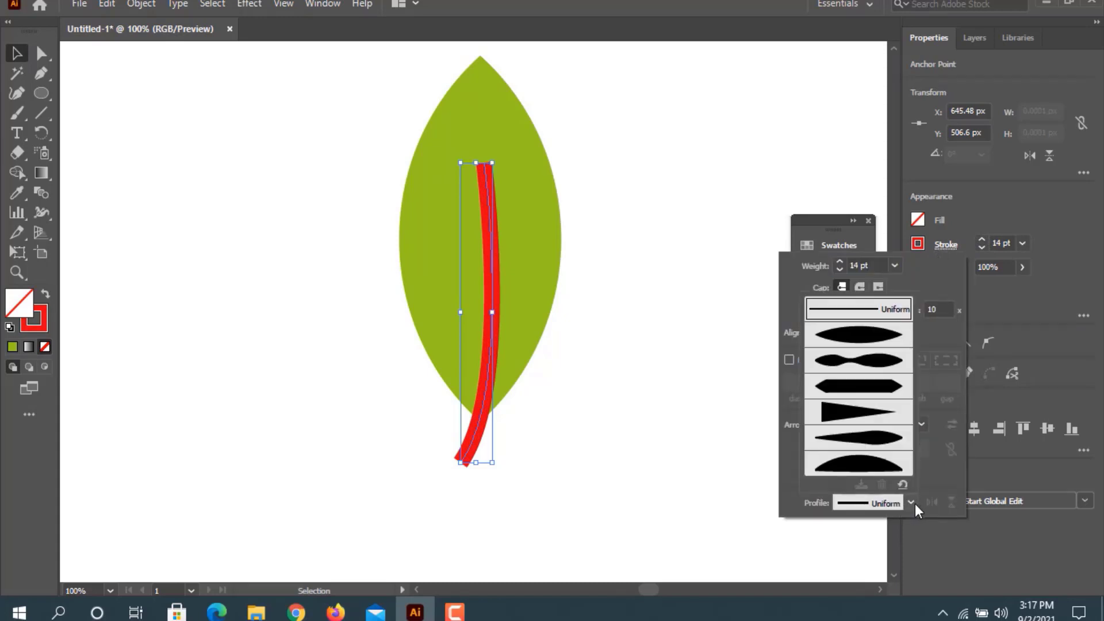
{"action": "left_click", "coordinate": [843, 414]}
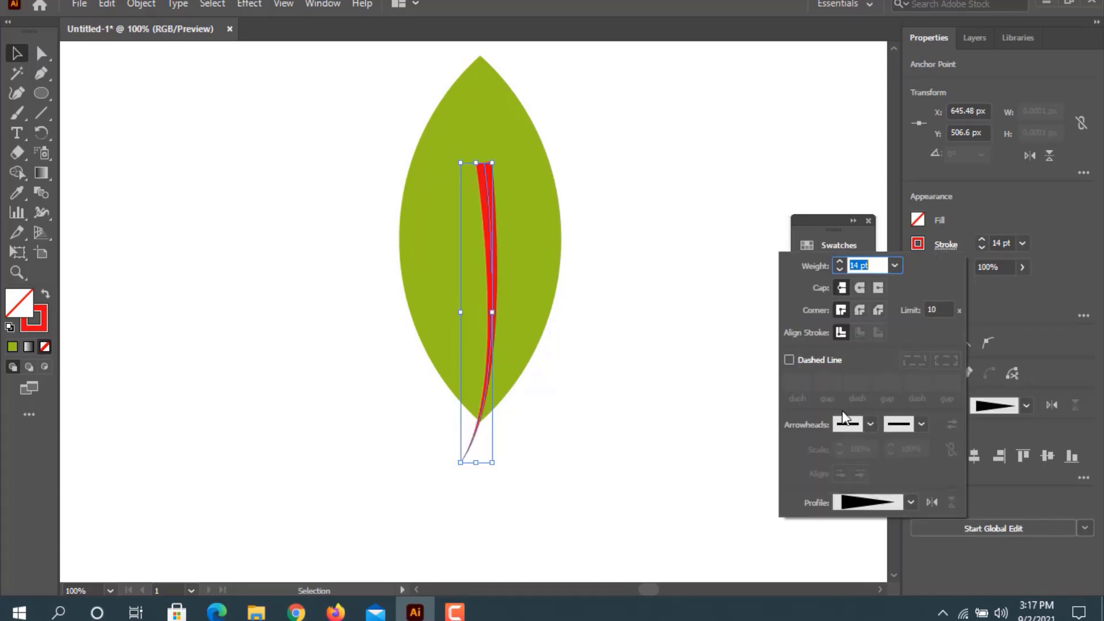
{"action": "left_click", "coordinate": [932, 502]}
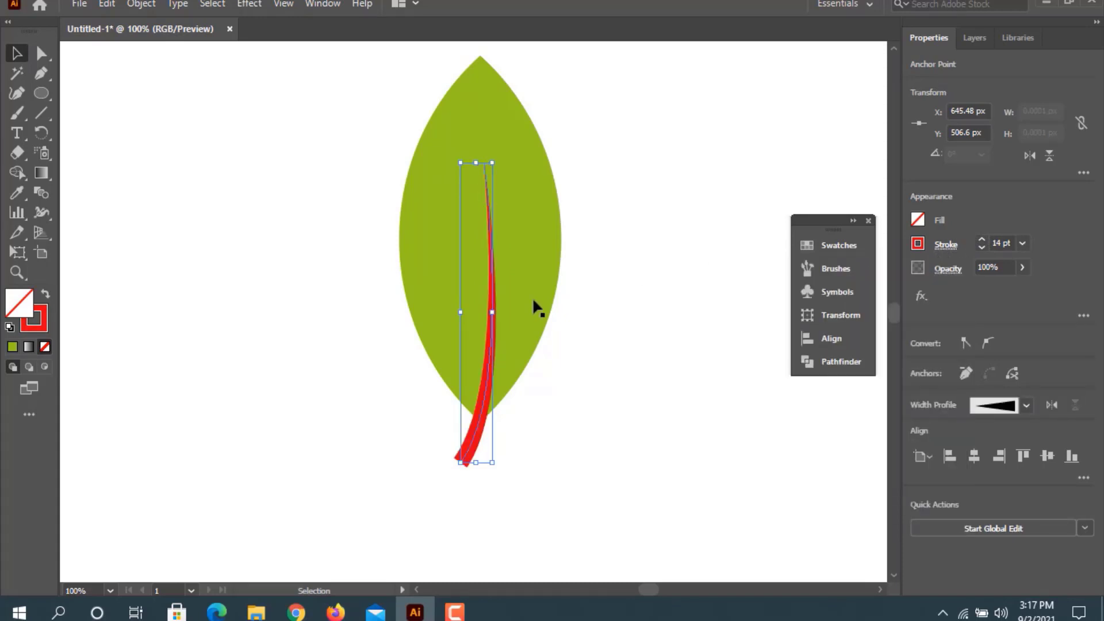
- Move the vein up and rotate it about 2° to fit the leaf's base, and expand its appearance
{"action": "left_click_drag", "start_coordinate": [482, 423], "coordinate": [488, 400]}
{"action": "left_click_drag", "start_coordinate": [499, 442], "coordinate": [483, 426]}
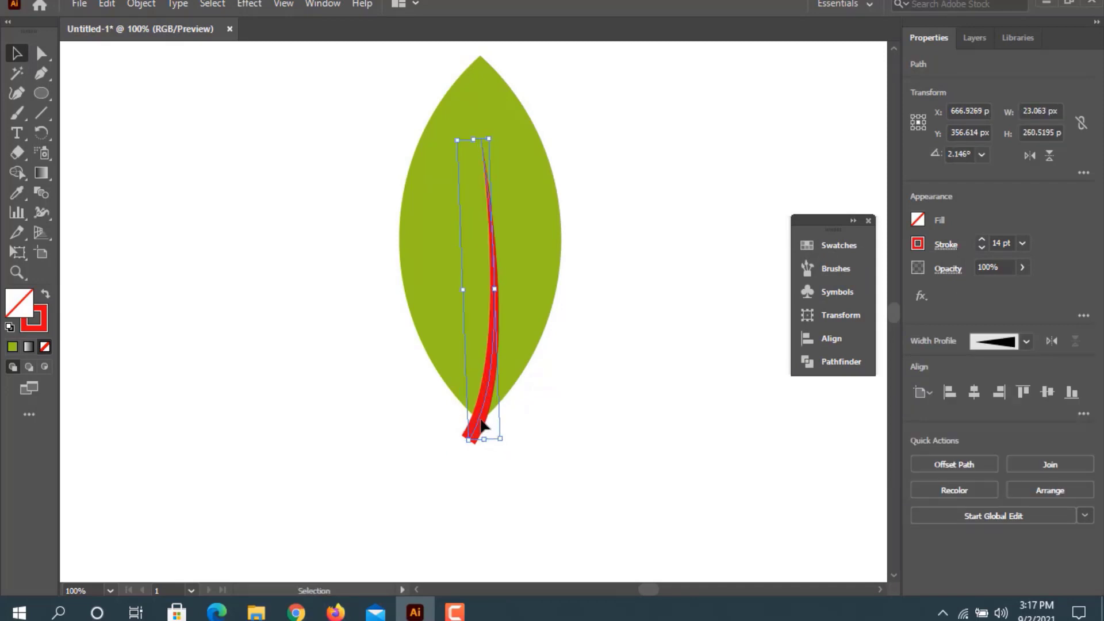
{"action": "left_click", "coordinate": [141, 4]}
{"action": "left_click", "coordinate": [217, 212]}
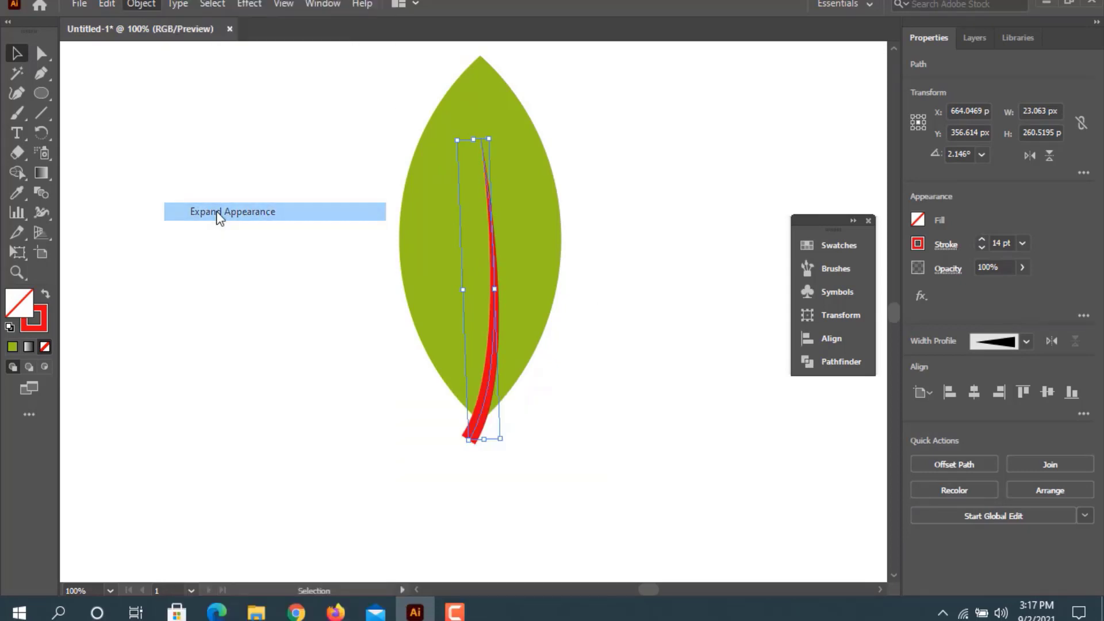
- Cut the vein out of the leaf with Shape Builder, removing both its inner part and the part below the base
{"action": "mouse_move", "coordinate": [357, 115]}
{"action": "left_mouse_down"}
{"action": "mouse_move", "coordinate": [502, 291]}
{"action": "mouse_move", "coordinate": [589, 457]}
{"action": "left_mouse_up"}
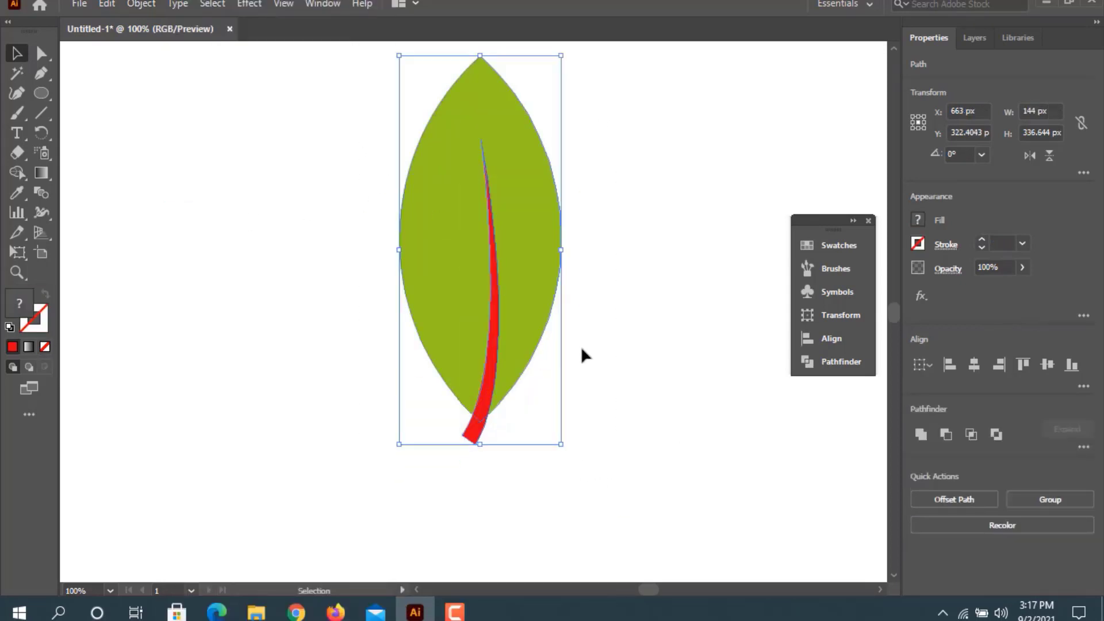
{"action": "left_click", "coordinate": [16, 175]}
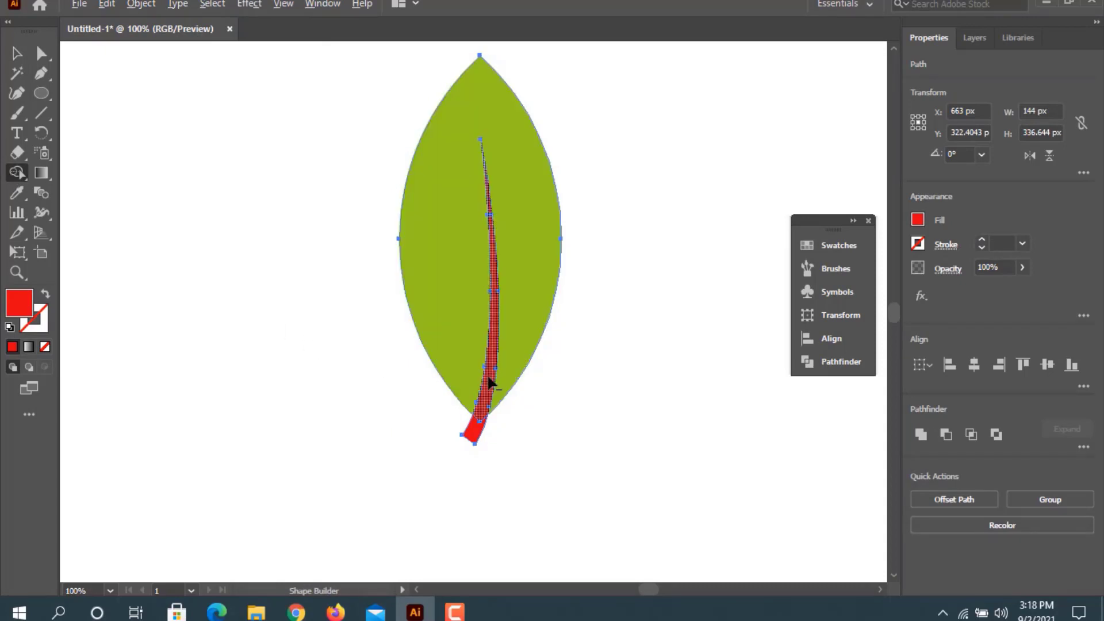
{"action": "left_click", "coordinate": [486, 396], "text": "alt"}
{"action": "left_click", "coordinate": [478, 426], "text": "alt"}
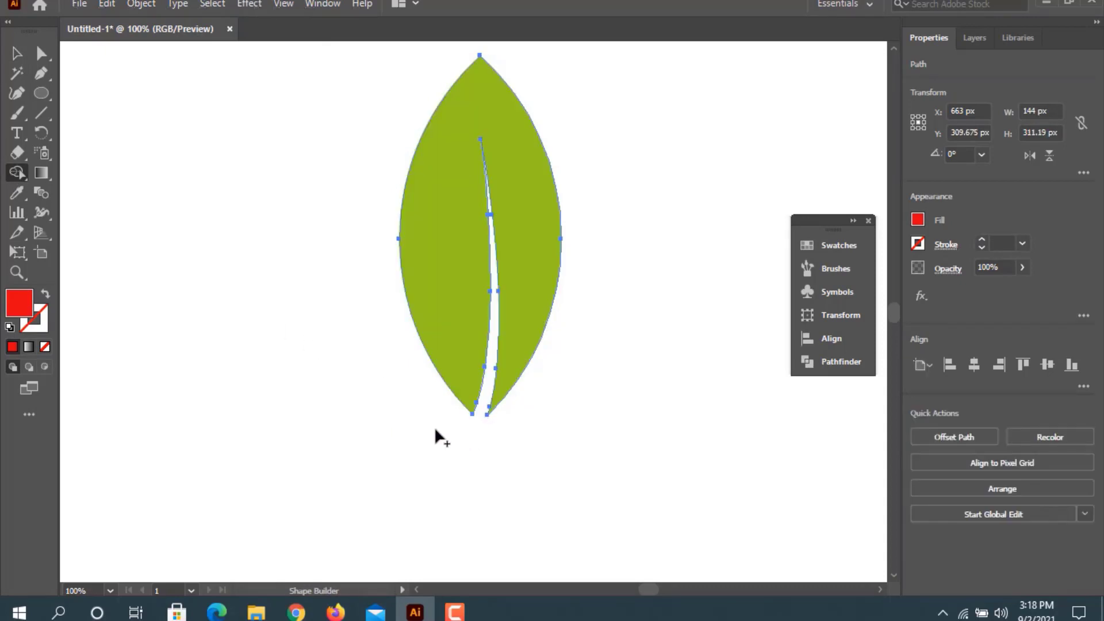
{"action": "left_click", "coordinate": [16, 53]}
{"action": "left_click", "coordinate": [372, 330]}
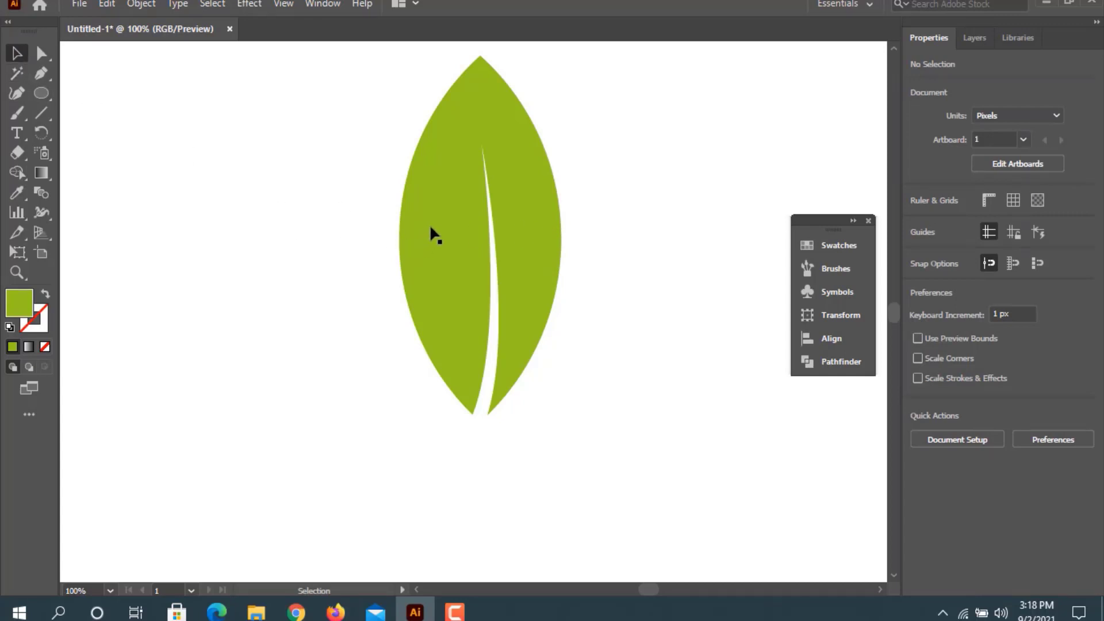
- Scale the leaf down to about 100 × 217 px and move it aside to the upper right of the artboard area
{"action": "left_click", "coordinate": [445, 237]}
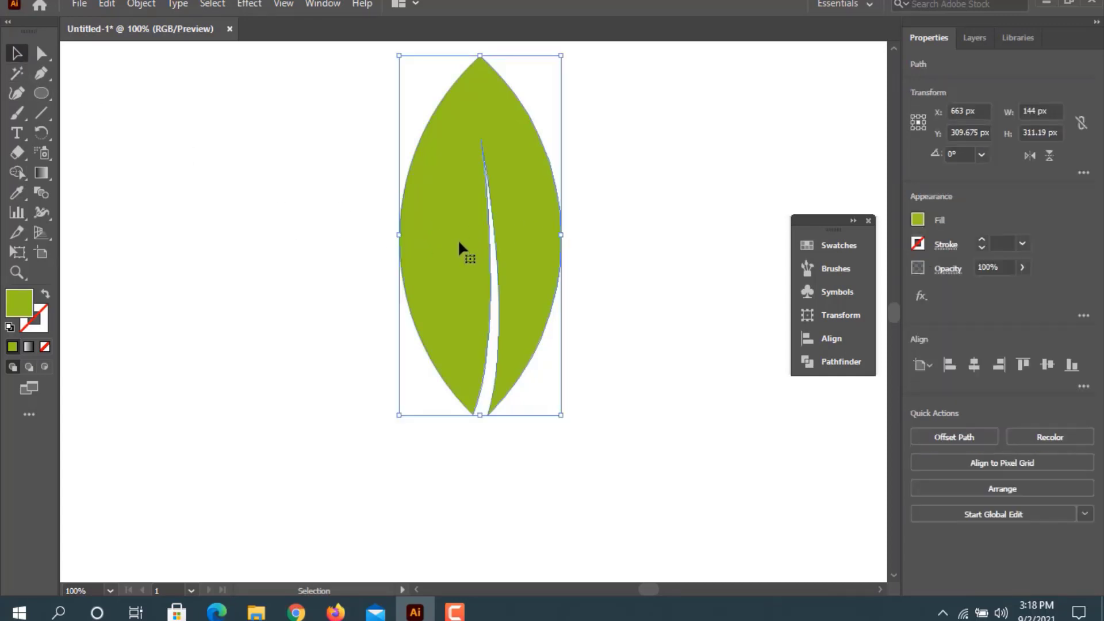
{"action": "left_click_drag", "start_coordinate": [458, 239], "coordinate": [464, 319]}
{"action": "left_click_drag", "start_coordinate": [494, 489], "coordinate": [470, 435]}
{"action": "left_click", "coordinate": [568, 360]}
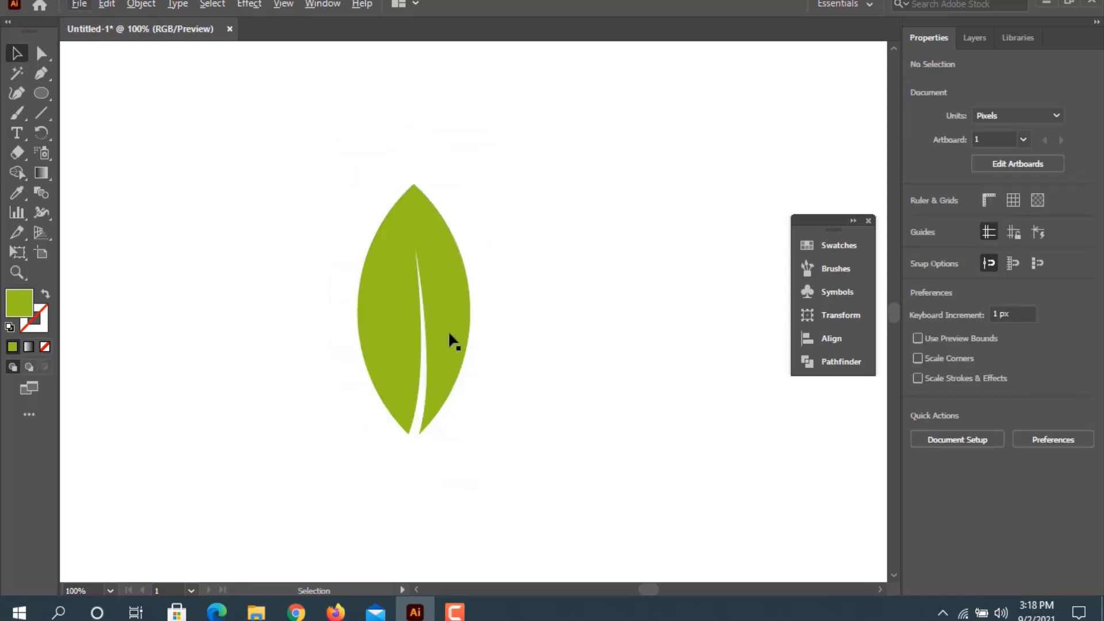
{"action": "left_click_drag", "start_coordinate": [450, 322], "coordinate": [699, 224]}
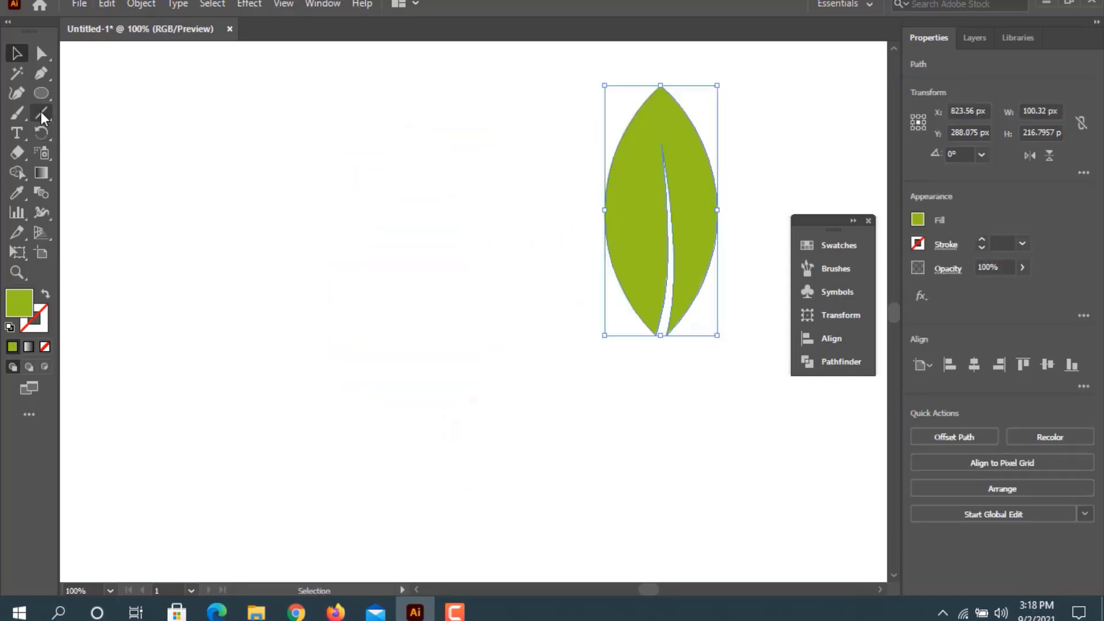
- Draw a vertical line about 379 px long to the left of the leaf and give it a red 5 pt stroke
{"action": "left_click", "coordinate": [42, 114]}
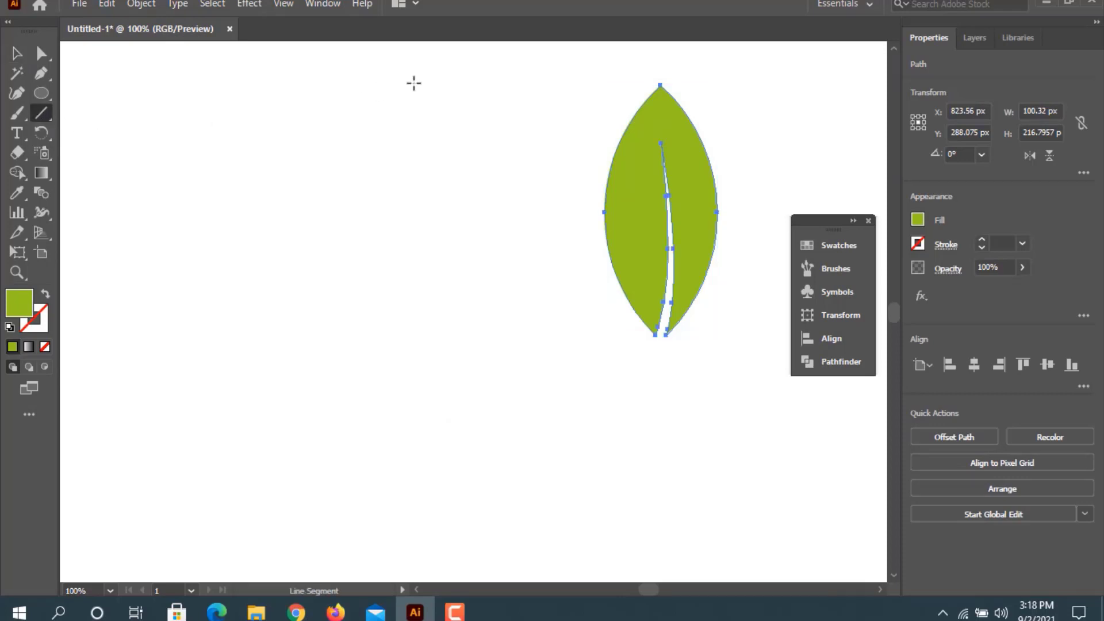
{"action": "mouse_move", "coordinate": [414, 83]}
{"action": "left_mouse_down"}
{"action": "mouse_move", "coordinate": [419, 402]}
{"action": "mouse_move", "coordinate": [406, 519]}
{"action": "left_mouse_up"}
{"action": "left_click", "coordinate": [17, 53]}
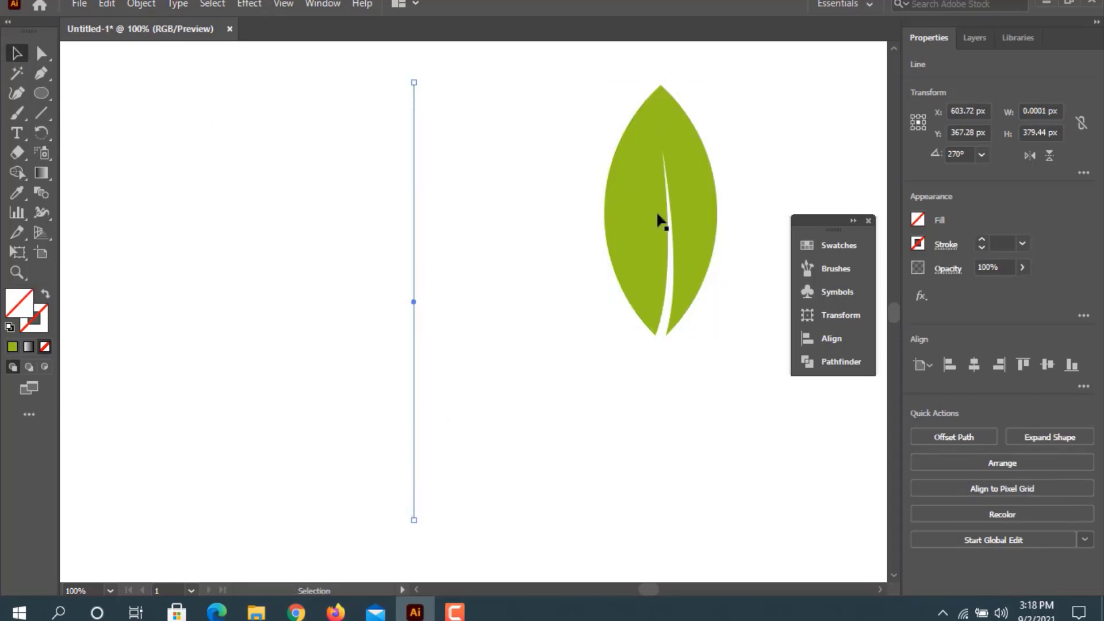
{"action": "left_click", "coordinate": [692, 205]}
{"action": "left_click", "coordinate": [414, 219]}
{"action": "left_click", "coordinate": [981, 240]}
{"action": "left_click", "coordinate": [556, 252]}
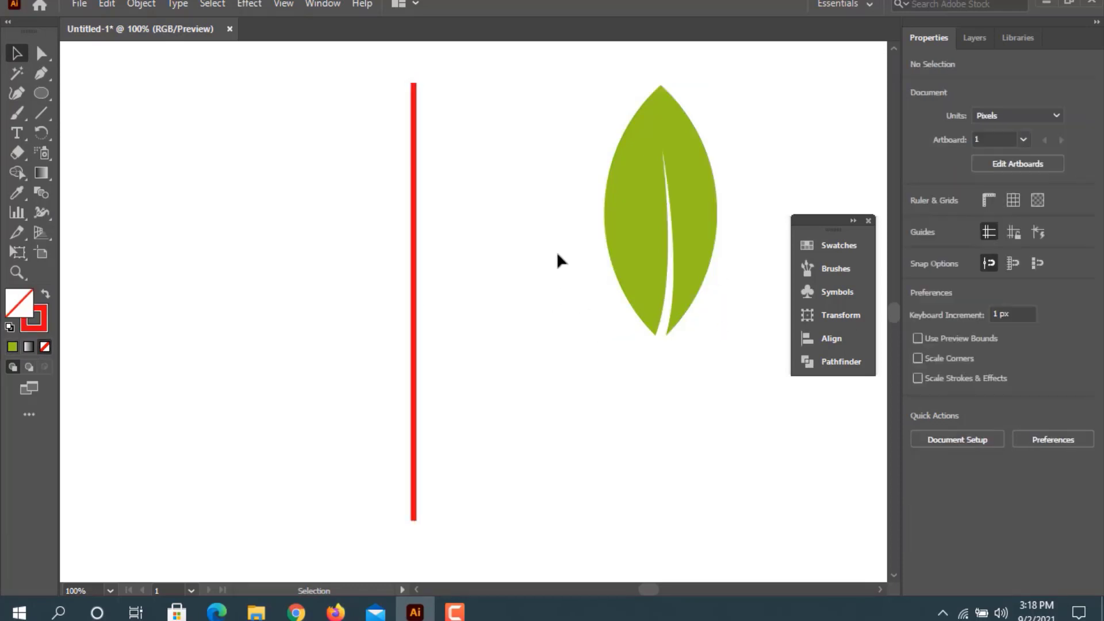
- Lengthen the red line by moving its upper anchor point straight up by about 100 px
{"action": "scroll", "coordinate": [462, 282], "scroll_direction": "down", "scroll_amount": 3}
{"action": "key", "text": "ctrl+minus"}
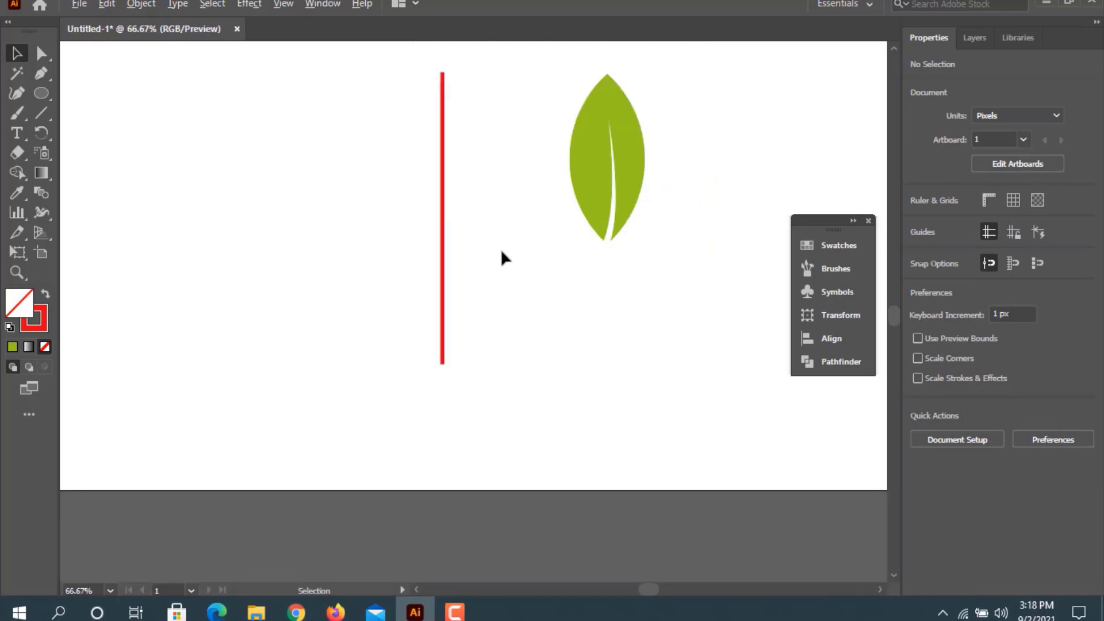
{"action": "key", "text": "ctrl+minus"}
{"action": "scroll", "coordinate": [500, 250], "scroll_direction": "up", "scroll_amount": 2}
{"action": "key", "text": "ctrl+plus"}
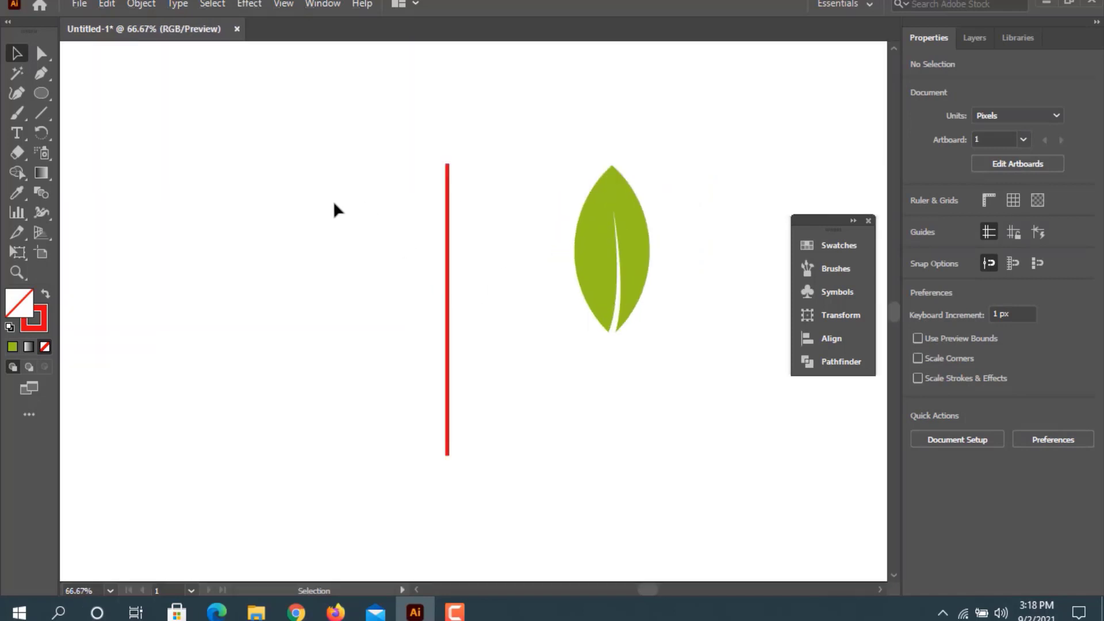
{"action": "key", "text": "a"}
{"action": "left_click_drag", "start_coordinate": [310, 114], "coordinate": [499, 207]}
{"action": "key", "text": "shift+Up"}
{"action": "key", "text": "shift+Up"}
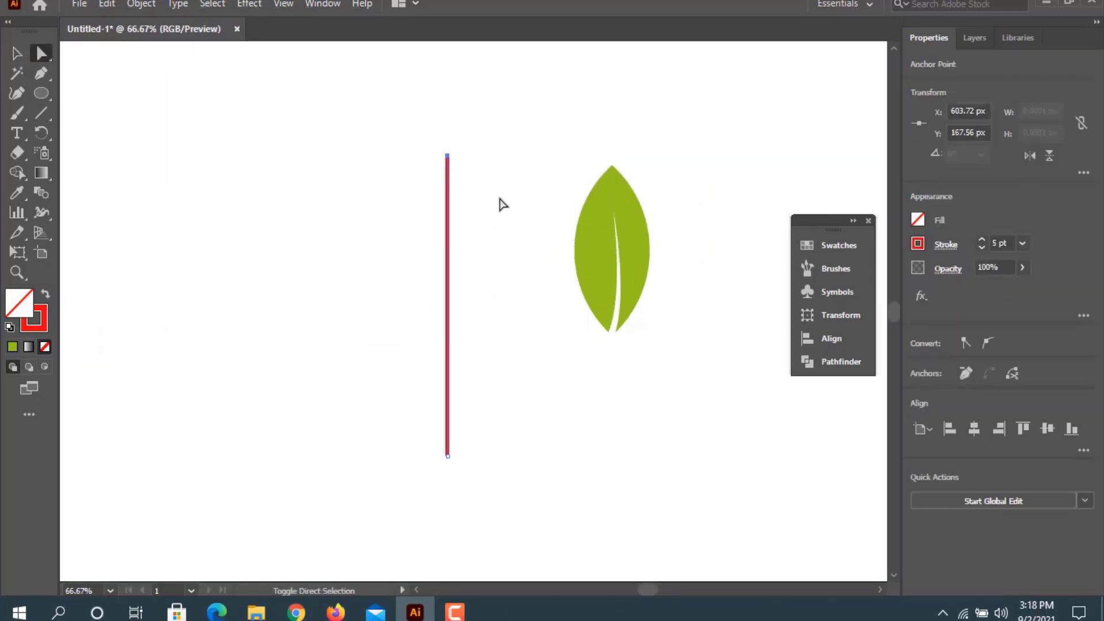
{"action": "key", "text": "shift+Up"}
{"action": "key", "text": "shift+Up"}
{"action": "key", "text": "shift+Up"}
{"action": "key", "text": "shift+Up"}
{"action": "key", "text": "shift+Up"}
{"action": "key", "text": "shift+Up"}
{"action": "key", "text": "shift+Up"}
{"action": "key", "text": "shift+Up"}
{"action": "key", "text": "shift+Up"}
{"action": "key", "text": "shift+Up"}
{"action": "key", "text": "shift+Up"}
{"action": "key", "text": "shift+Up"}
{"action": "key", "text": "shift+Up"}
{"action": "key", "text": "shift+Up"}
{"action": "key", "text": "shift+Up"}
{"action": "key", "text": "shift+Up"}
{"action": "key", "text": "shift+Up"}
{"action": "key", "text": "shift+Up"}
{"action": "key", "text": "v"}
{"action": "left_click", "coordinate": [552, 219]}
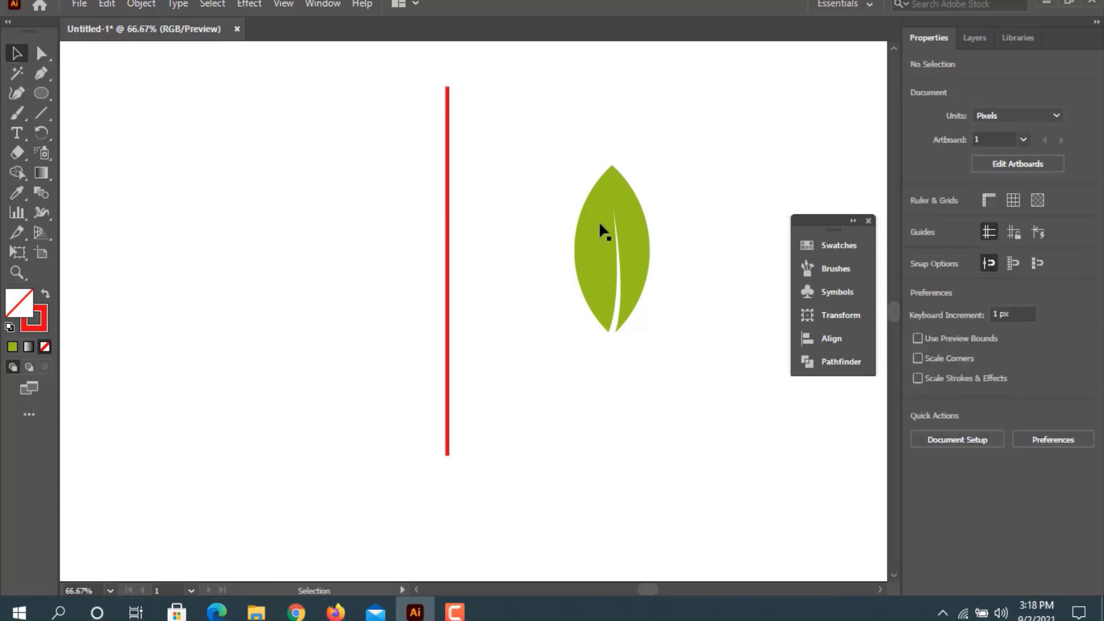
- Scale the leaf down to about 45 × 97 px and place a tilted copy beside the red line's lower end
{"action": "left_click", "coordinate": [601, 230]}
{"action": "left_click_drag", "start_coordinate": [649, 329], "coordinate": [630, 300]}
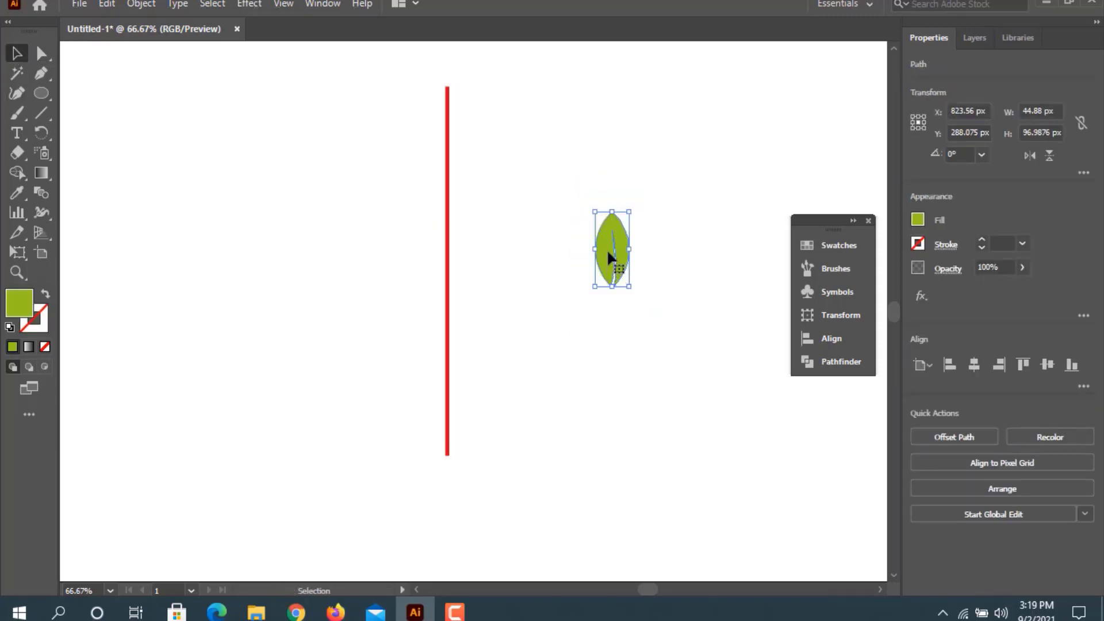
{"action": "left_click_drag", "start_coordinate": [606, 249], "coordinate": [439, 451]}
{"action": "key", "text": "ctrl+c"}
{"action": "key", "text": "ctrl+v"}
{"action": "left_click", "coordinate": [492, 411]}
{"action": "scroll", "coordinate": [438, 451], "scroll_direction": "up", "scroll_amount": 2}
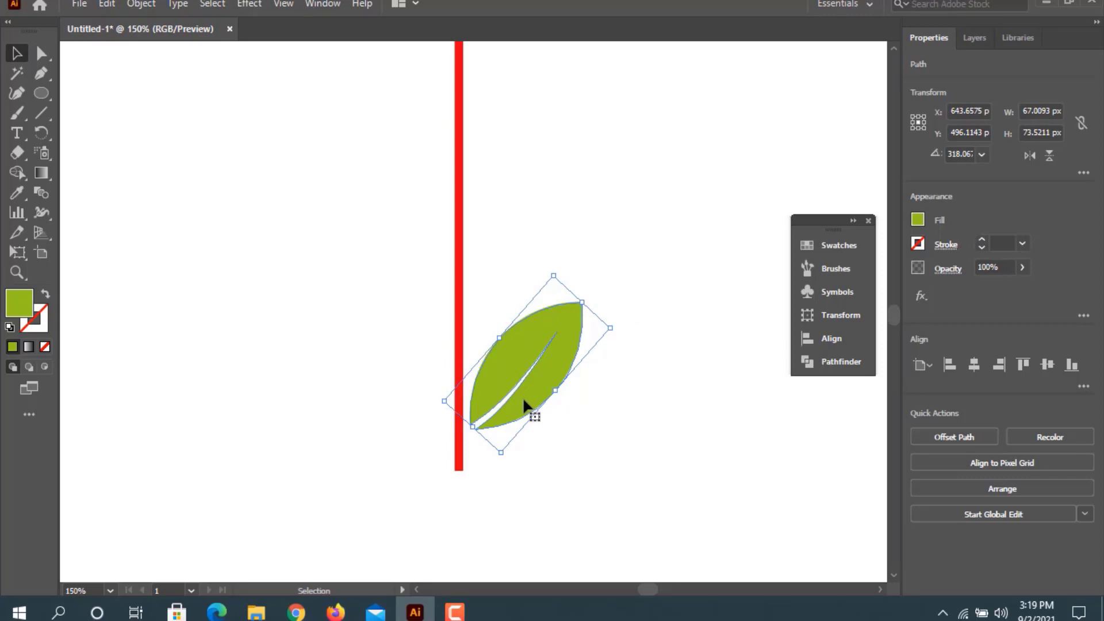
- Rotate the leaf copy to about 311° and adjust its position and size to fit against the line's lower end
{"action": "left_click_drag", "start_coordinate": [625, 334], "coordinate": [623, 347]}
{"action": "left_click_drag", "start_coordinate": [529, 383], "coordinate": [534, 407]}
{"action": "scroll", "coordinate": [534, 407], "scroll_direction": "down", "scroll_amount": 2}
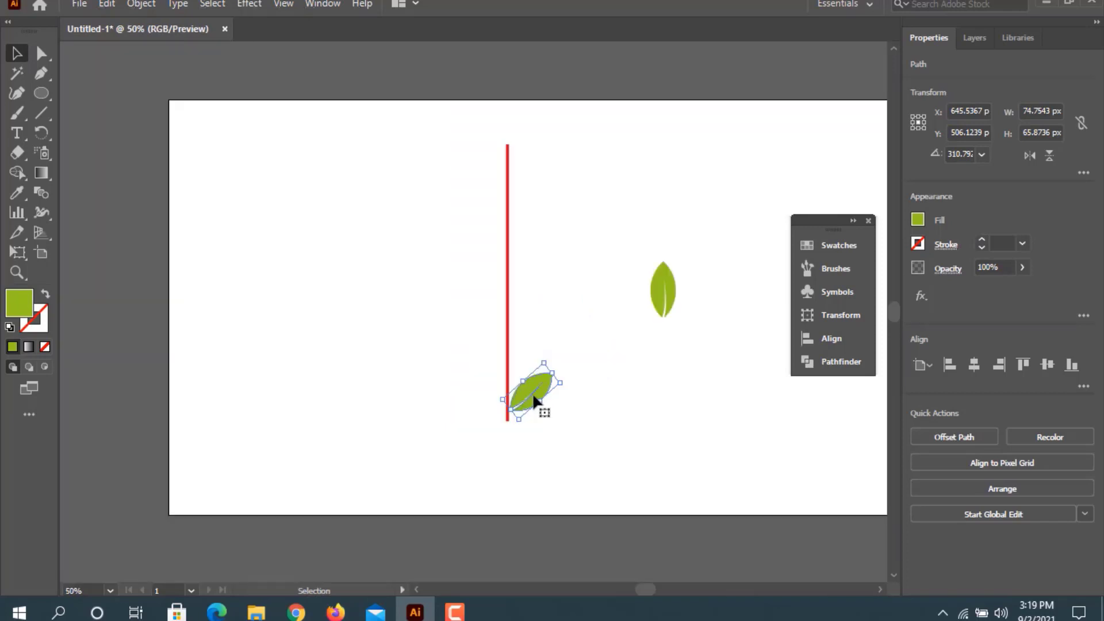
{"action": "scroll", "coordinate": [536, 400], "scroll_direction": "up", "scroll_amount": 2}
{"action": "left_click_drag", "start_coordinate": [567, 438], "coordinate": [525, 498]}
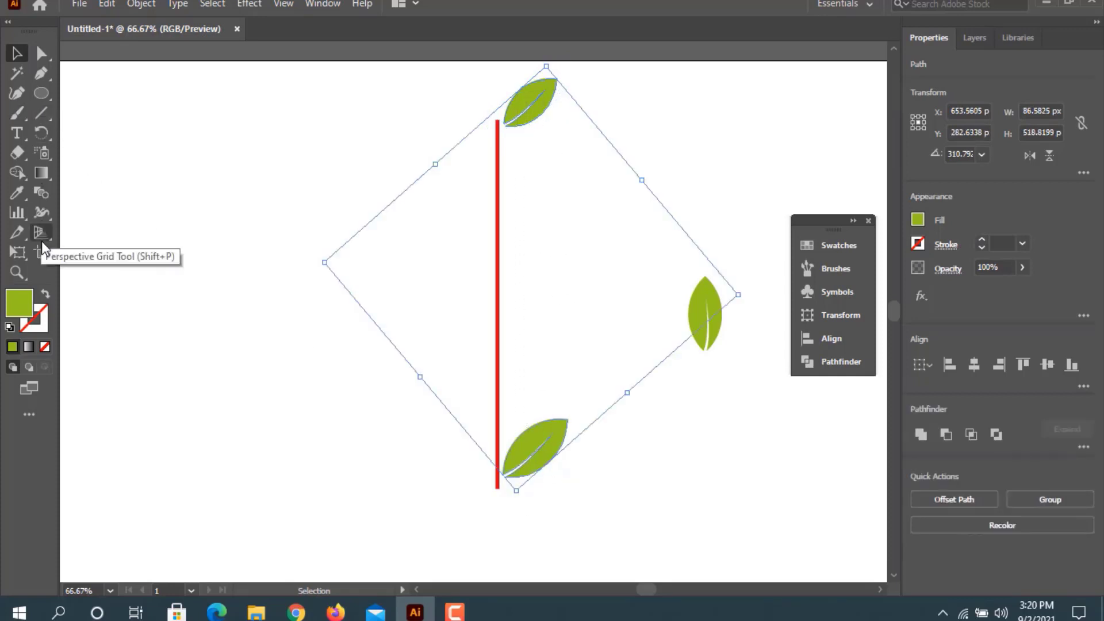
- Blend the upper leaf with the lower leaf to fill the red line's right side with a row of leaves
{"action": "left_click", "coordinate": [41, 193]}
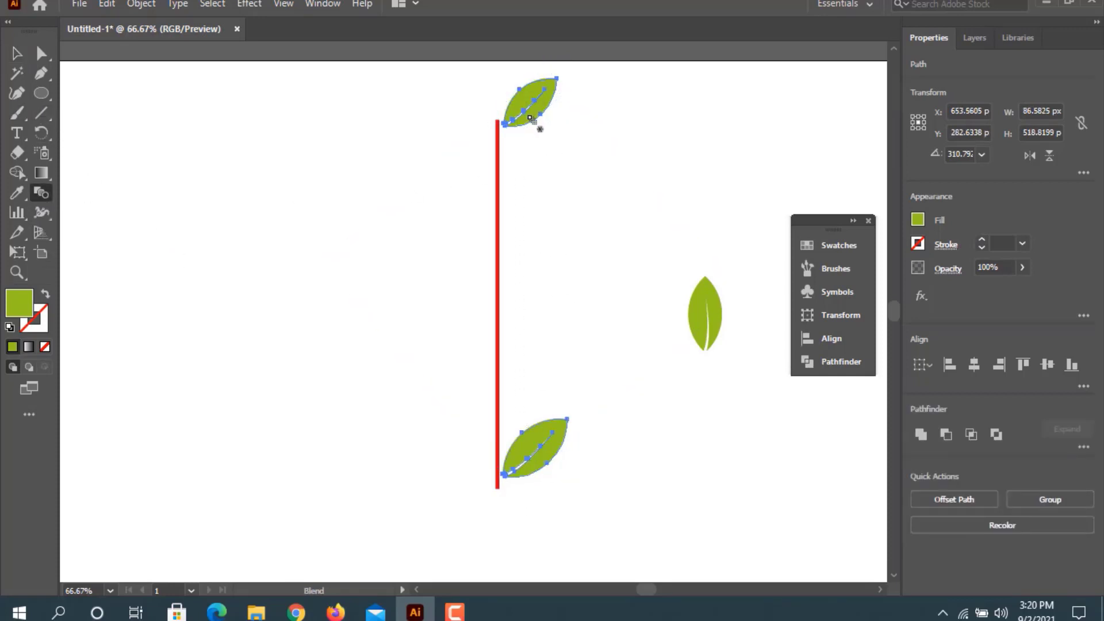
{"action": "left_click", "coordinate": [529, 118]}
{"action": "left_click", "coordinate": [541, 454]}
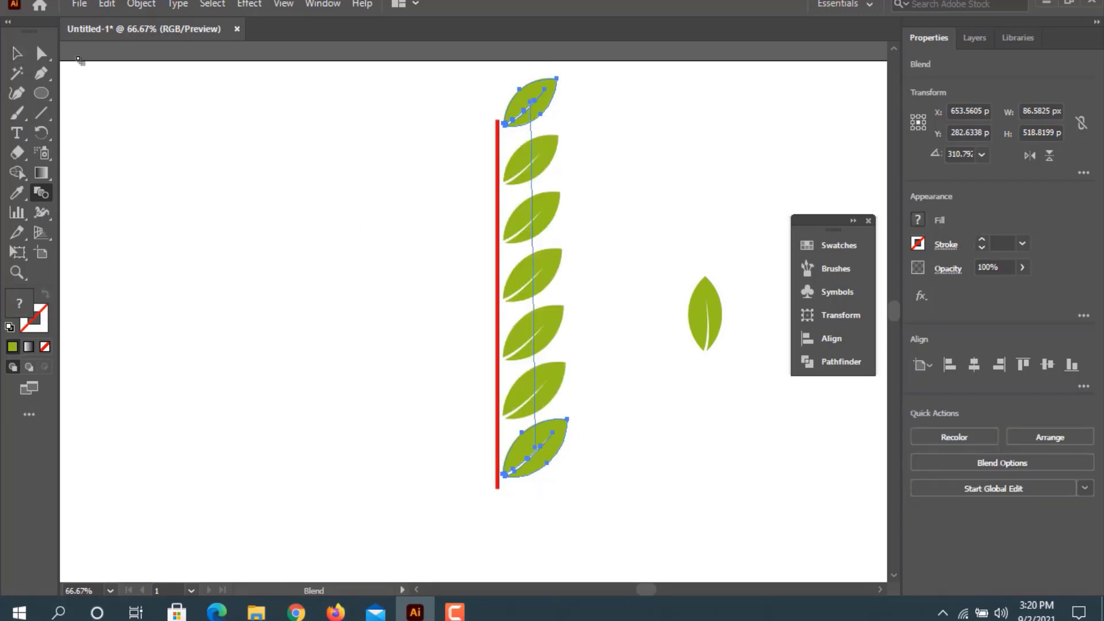
{"action": "left_click", "coordinate": [15, 55]}
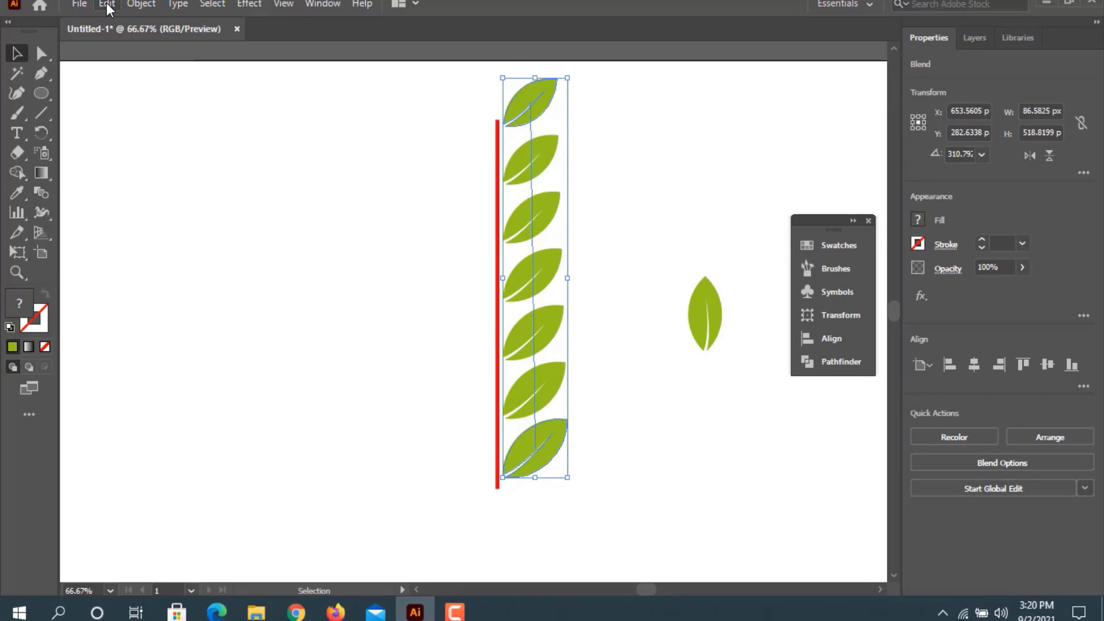
- Expand the leaf blend's object and fill into editable shapes
{"action": "left_click", "coordinate": [142, 5]}
{"action": "left_click", "coordinate": [242, 195]}
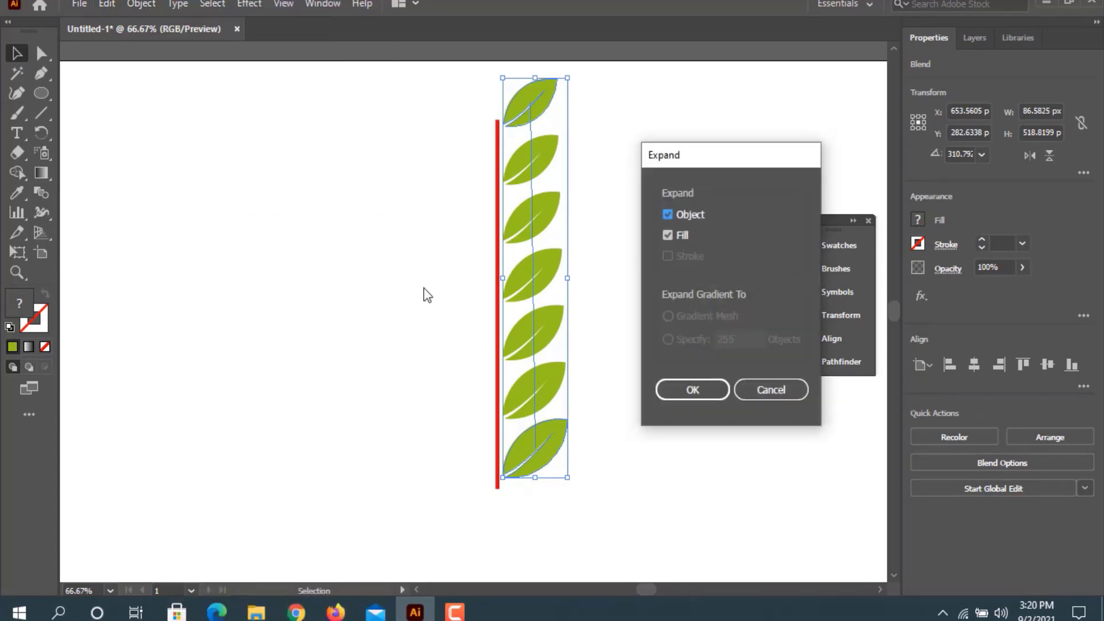
{"action": "left_click", "coordinate": [703, 396]}
{"action": "left_click", "coordinate": [654, 403]}
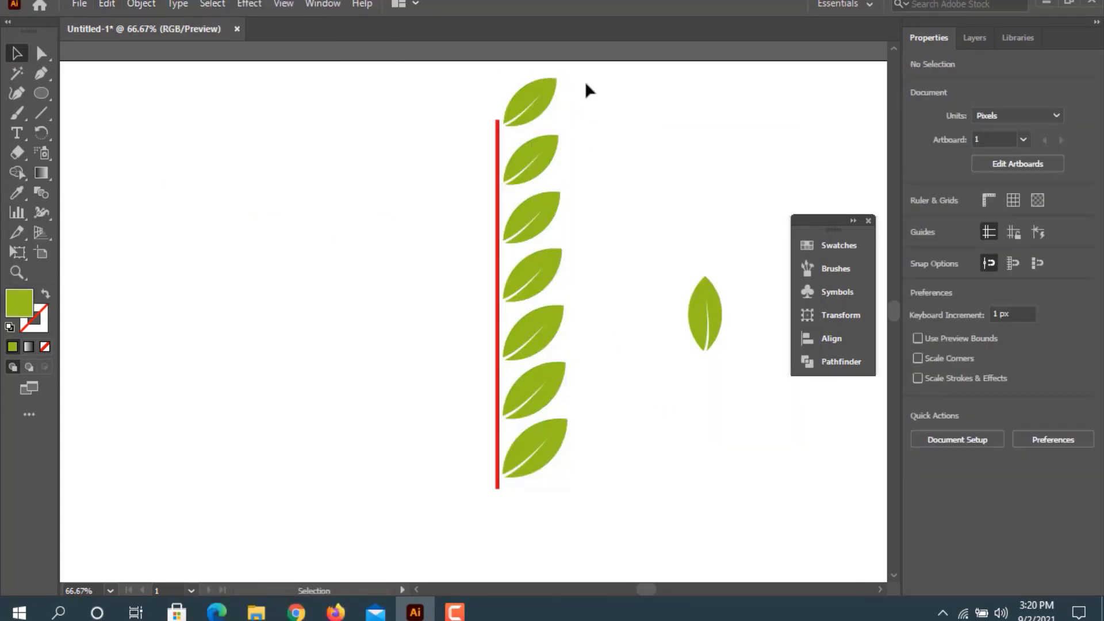
- Make a mirrored copy of the expanded leaf row by reflecting it across the vertical axis
{"action": "left_click", "coordinate": [536, 458]}
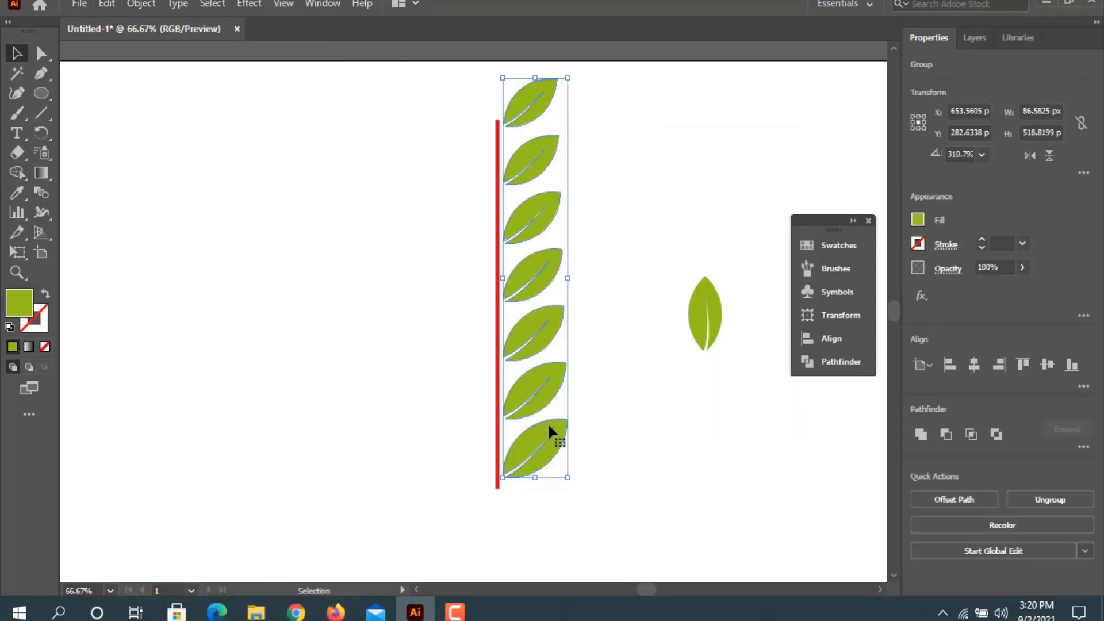
{"action": "right_click", "coordinate": [547, 368]}
{"action": "mouse_move", "coordinate": [607, 267]}
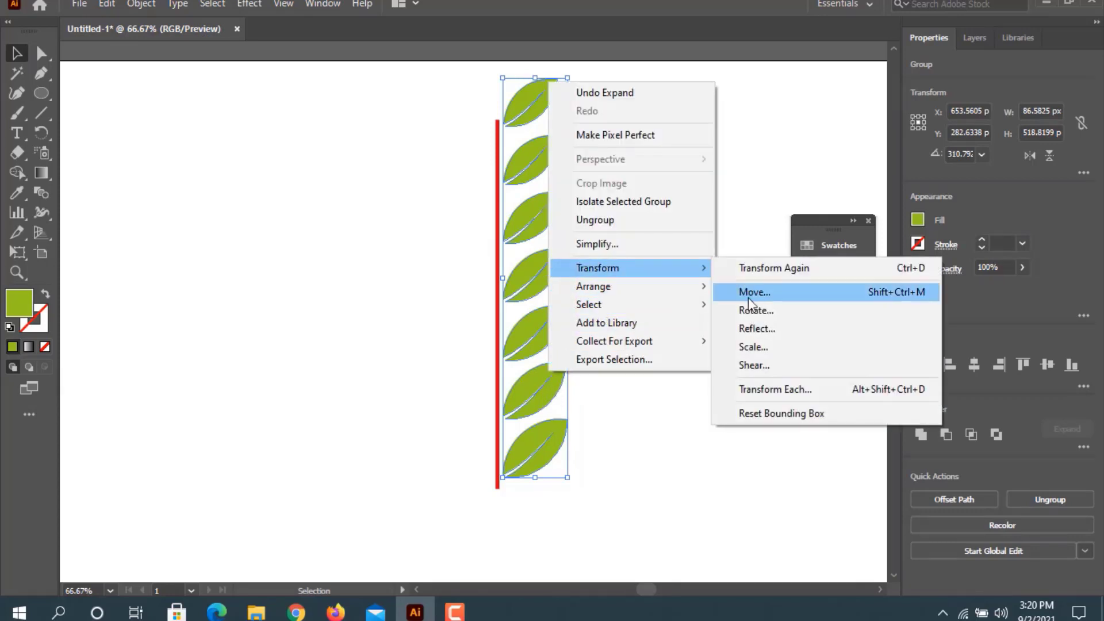
{"action": "left_click", "coordinate": [770, 327]}
{"action": "left_click", "coordinate": [535, 447]}
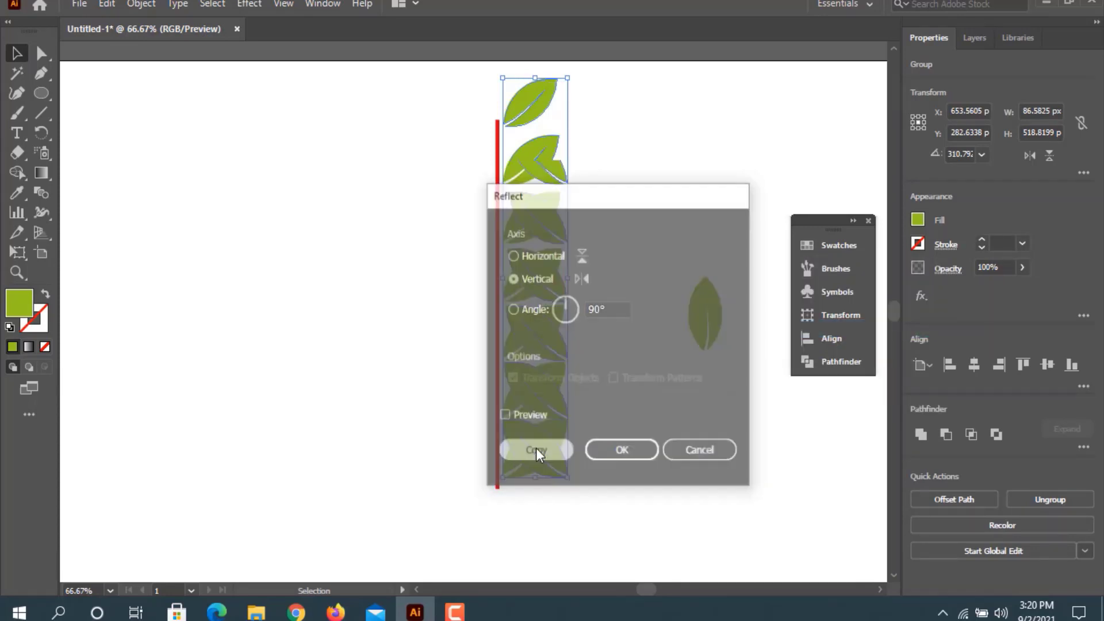
- Move the mirrored leaf row straight left by about 101 px so it sits on the red line's other side
{"action": "key", "text": "shift+Left"}
{"action": "key", "text": "shift+Left"}
{"action": "key", "text": "shift+Left"}
{"action": "key", "text": "shift+Left"}
{"action": "key", "text": "shift+Left"}
{"action": "key", "text": "shift+Left"}
{"action": "key", "text": "shift+Left"}
{"action": "key", "text": "shift+Left"}
{"action": "key", "text": "shift+Left"}
{"action": "key", "text": "shift+Left"}
{"action": "key", "text": "shift+Left"}
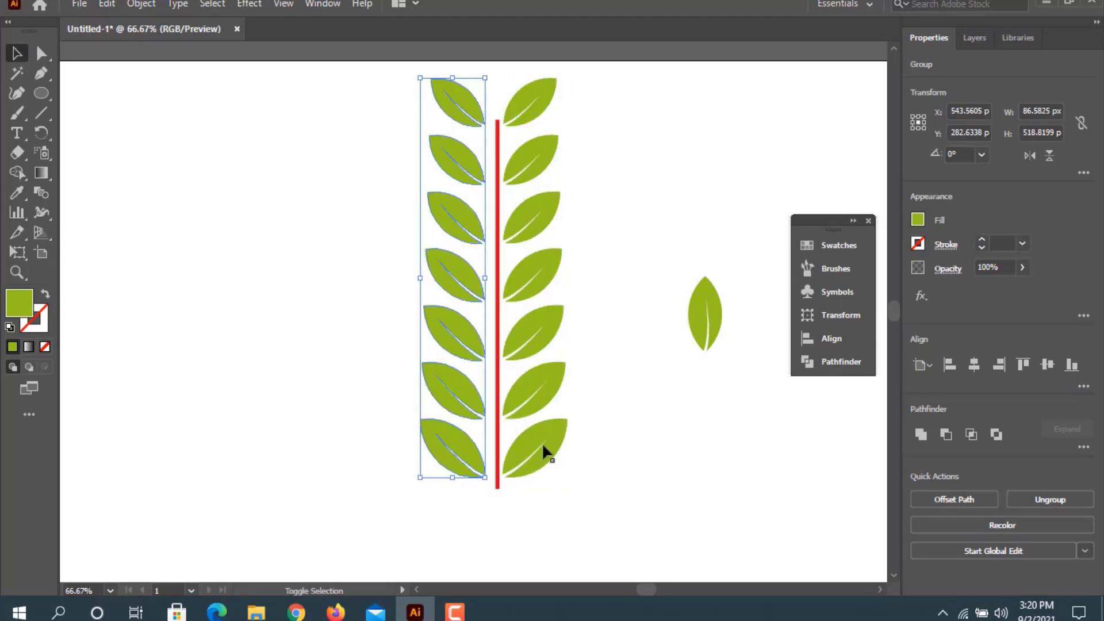
{"action": "key", "text": "shift+Right"}
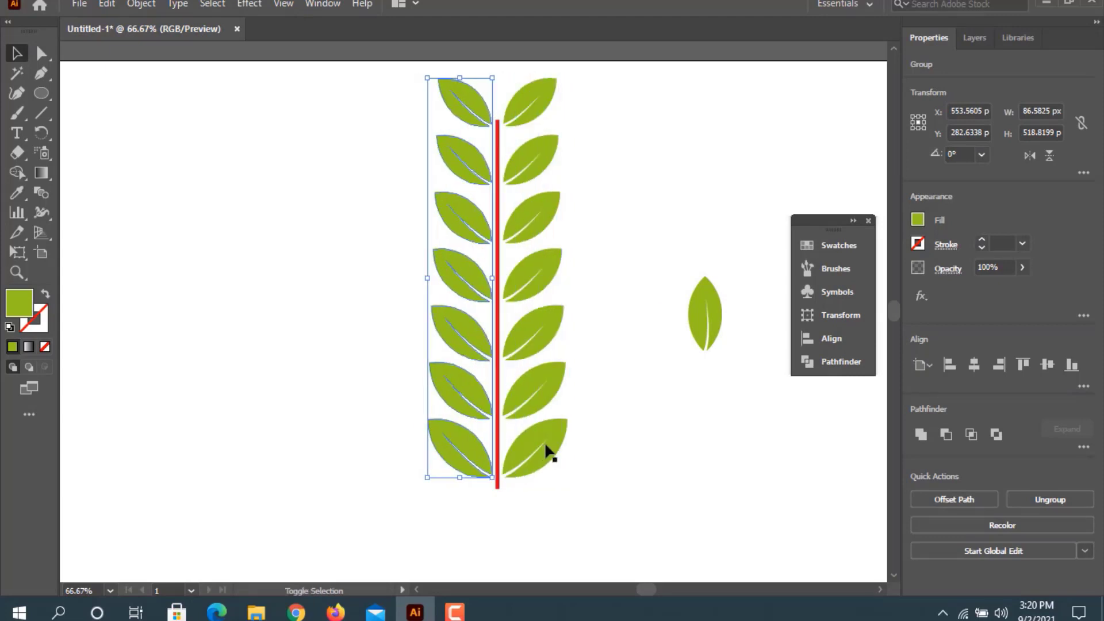
{"action": "key", "text": "Left"}
{"action": "left_click", "coordinate": [622, 416]}
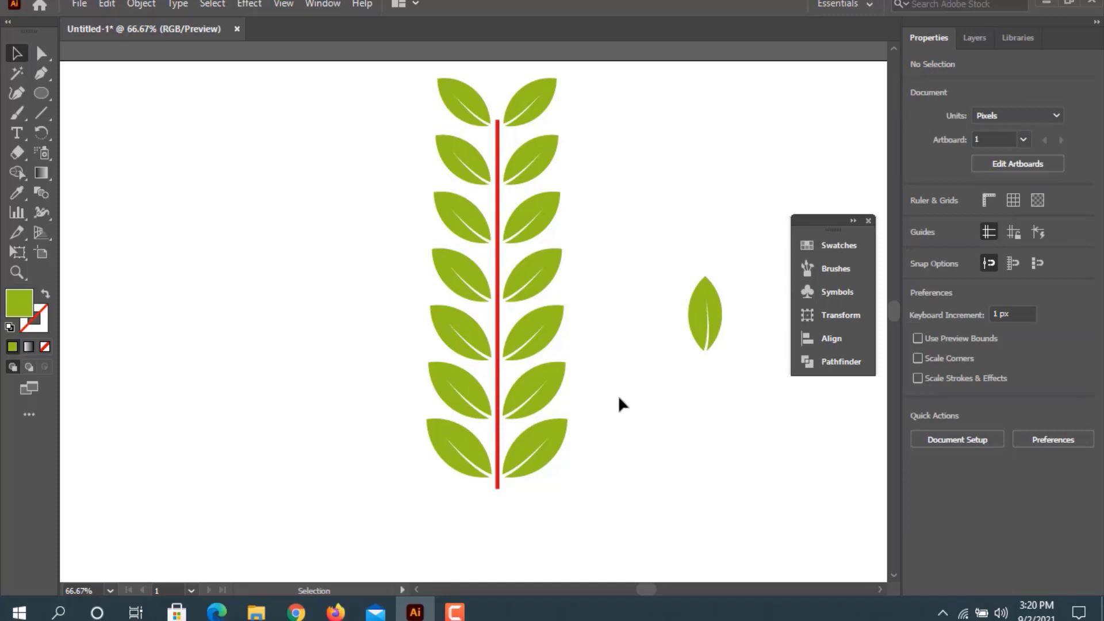
{"action": "scroll", "coordinate": [619, 397], "scroll_direction": "up", "scroll_amount": 1}
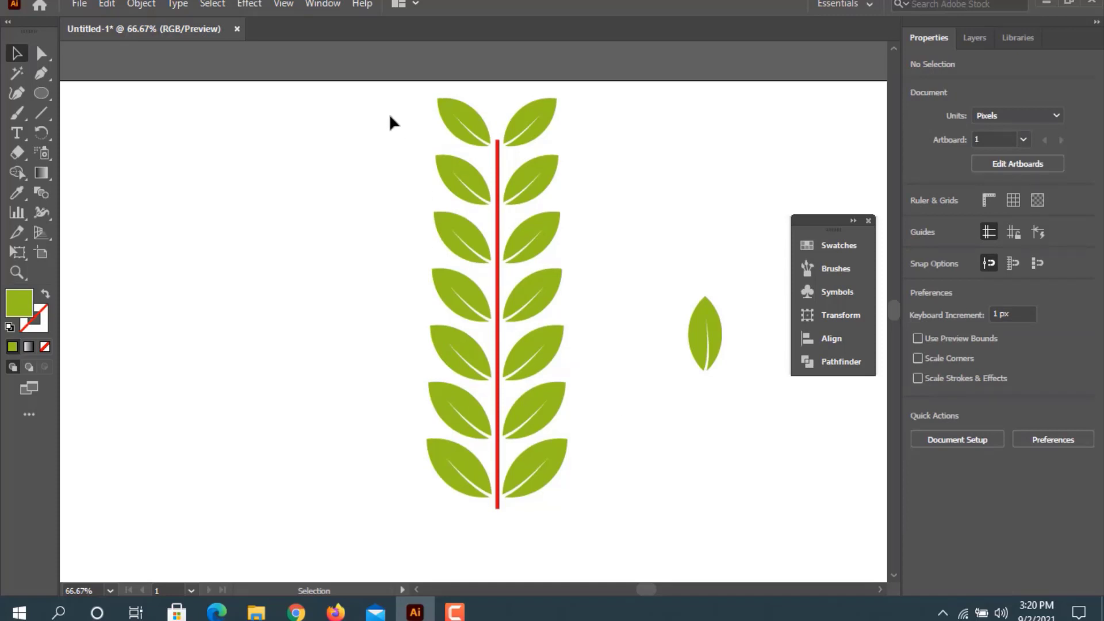
{"action": "left_click_drag", "start_coordinate": [391, 116], "coordinate": [599, 492]}
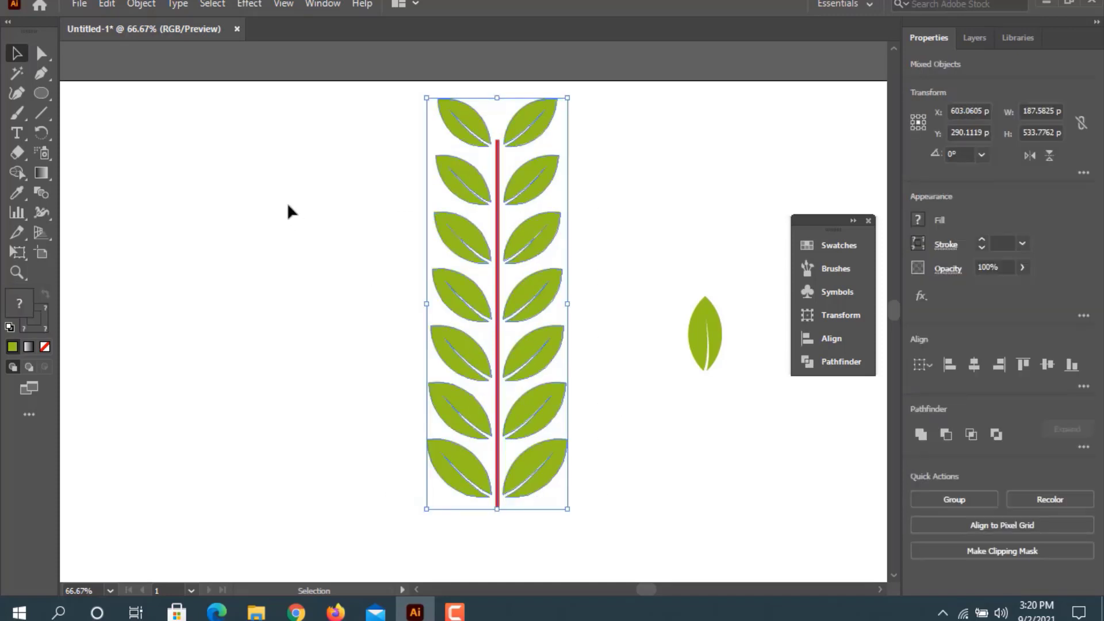
{"action": "left_click", "coordinate": [270, 166]}
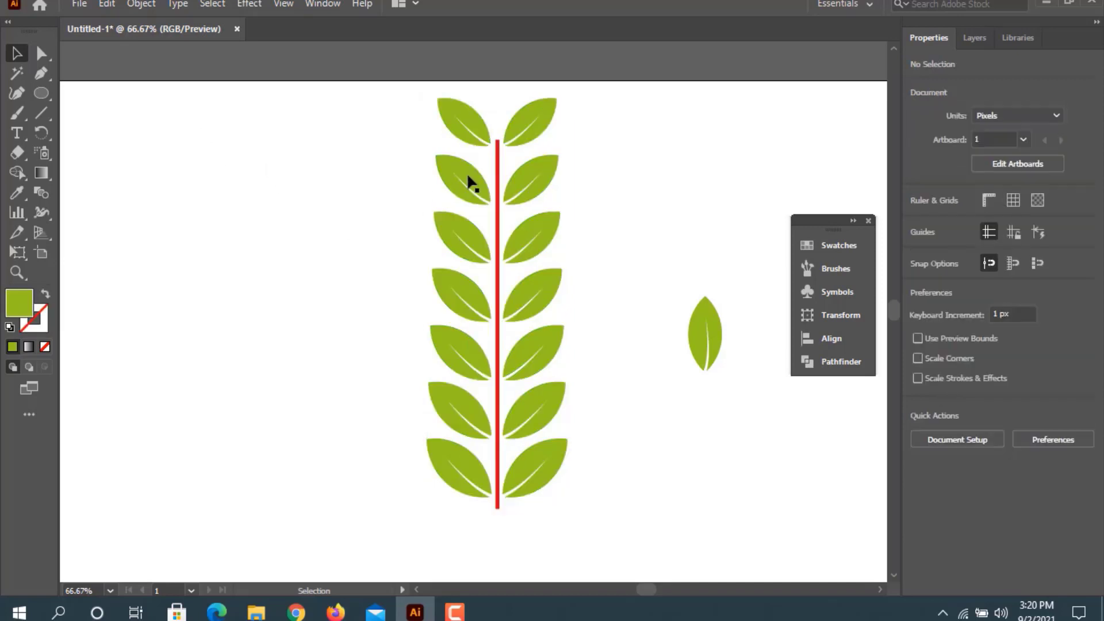
- Lengthen the red stem by moving its lower anchor point straight down by about 60 px
{"action": "left_click", "coordinate": [40, 53]}
{"action": "scroll", "coordinate": [389, 343], "scroll_direction": "down", "scroll_amount": 2}
{"action": "left_click_drag", "start_coordinate": [475, 446], "coordinate": [543, 475]}
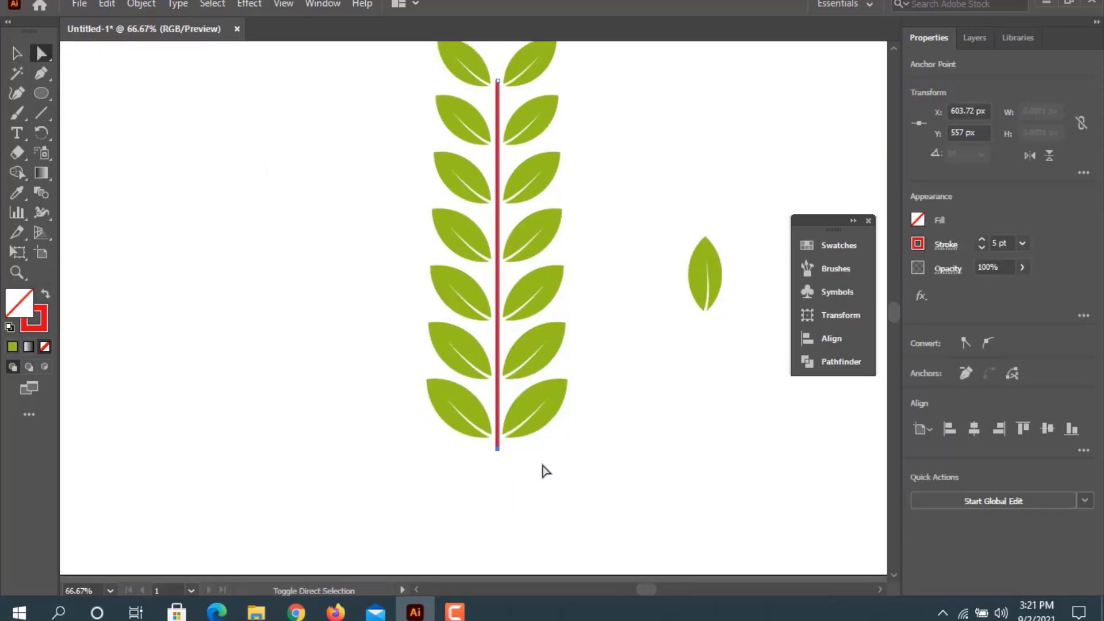
{"action": "key", "text": "shift+Down"}
{"action": "key", "text": "shift+Down"}
{"action": "key", "text": "shift+Down"}
{"action": "key", "text": "shift+Down"}
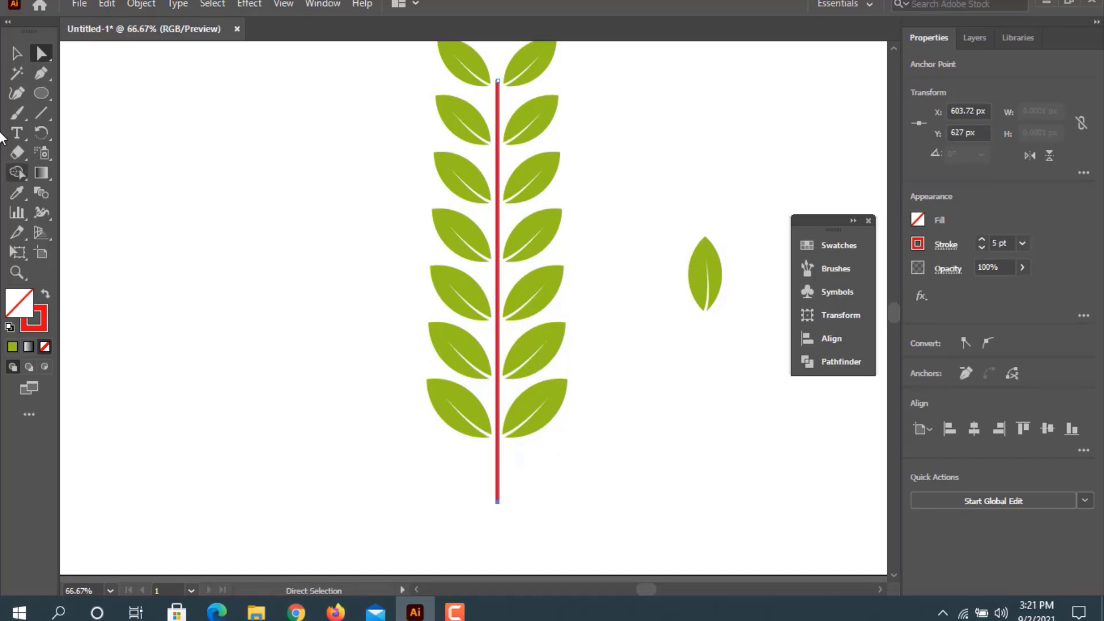
{"action": "key", "text": "shift+Up"}
- Place the separate upright leaf at the top of the branch, centred above the stem
{"action": "key", "text": "v"}
{"action": "key", "text": "ctrl+minus"}
{"action": "left_click_drag", "start_coordinate": [637, 354], "coordinate": [483, 167]}
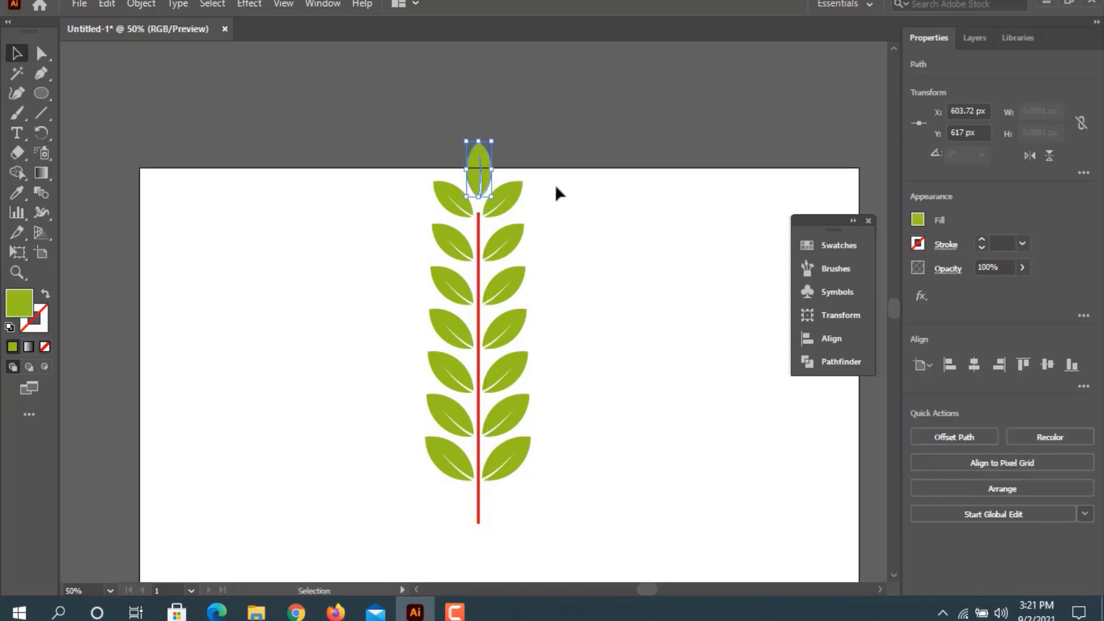
{"action": "left_click", "coordinate": [580, 208]}
- Set the red stem's stroke to 8 pt and apply the triangular width profile, flipped so it narrows towards the top
{"action": "left_click", "coordinate": [479, 255]}
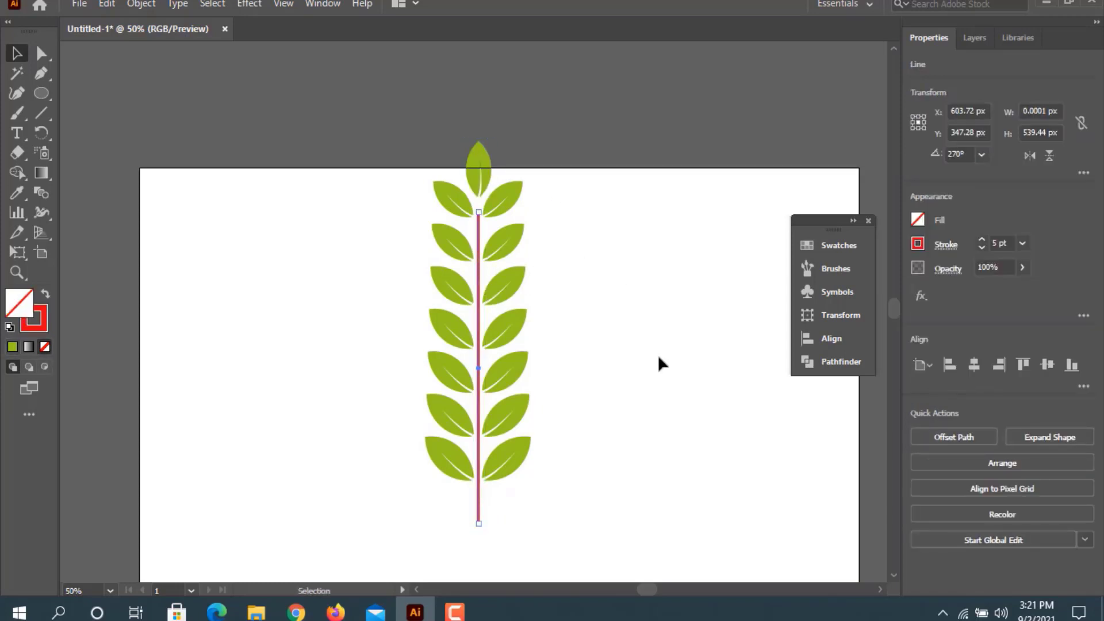
{"action": "left_click", "coordinate": [980, 239]}
{"action": "left_click", "coordinate": [981, 239]}
{"action": "left_click", "coordinate": [981, 238]}
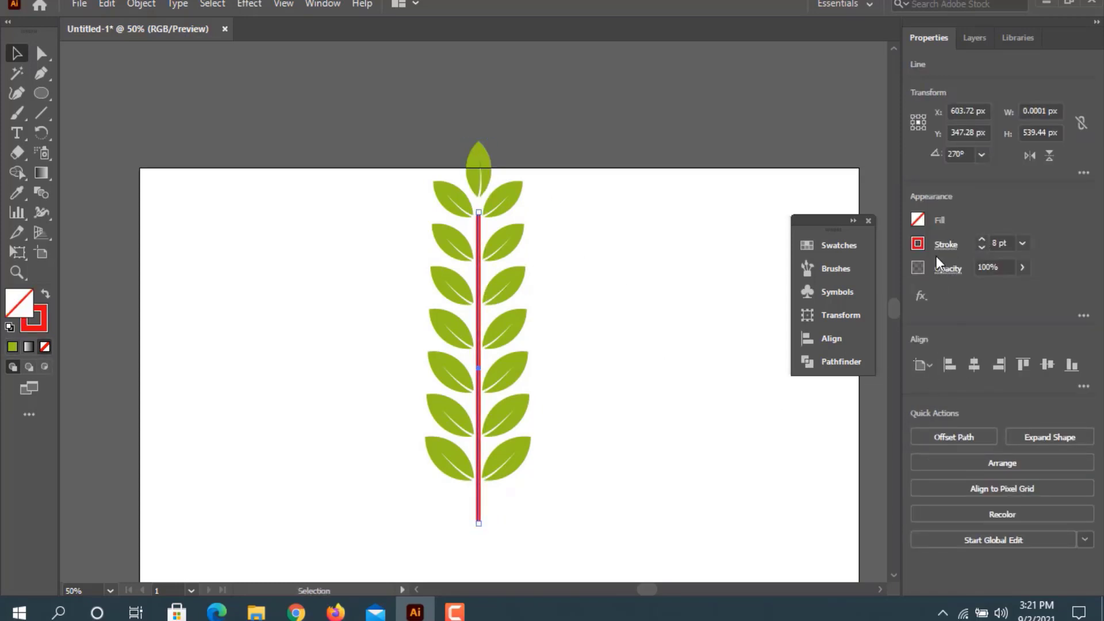
{"action": "left_click", "coordinate": [946, 245]}
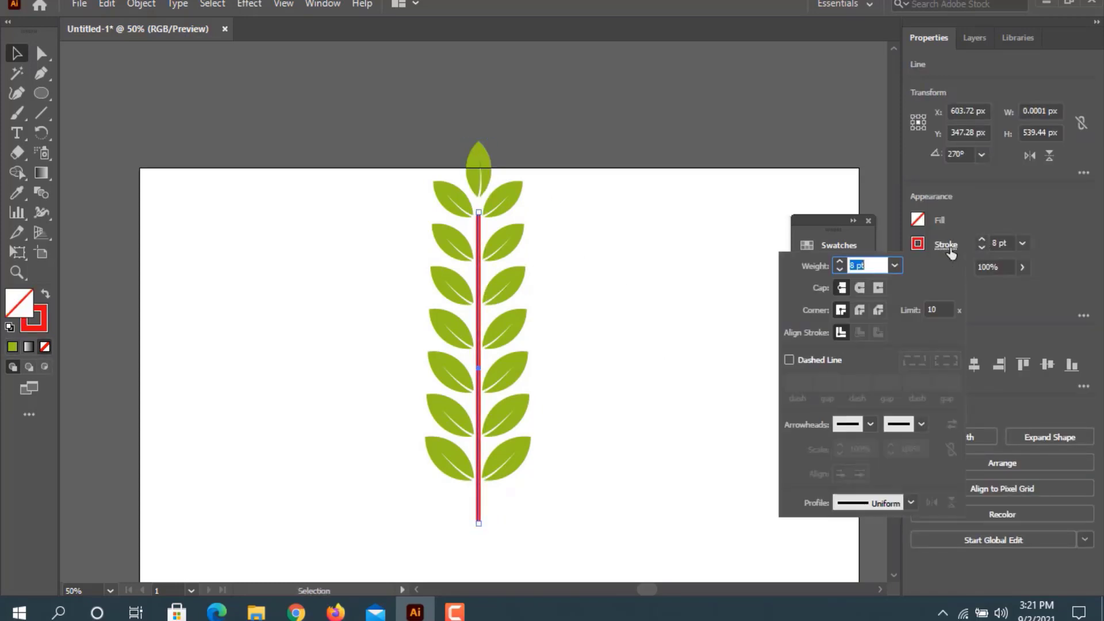
{"action": "left_click", "coordinate": [910, 502]}
{"action": "left_click", "coordinate": [865, 409]}
{"action": "left_click", "coordinate": [931, 502]}
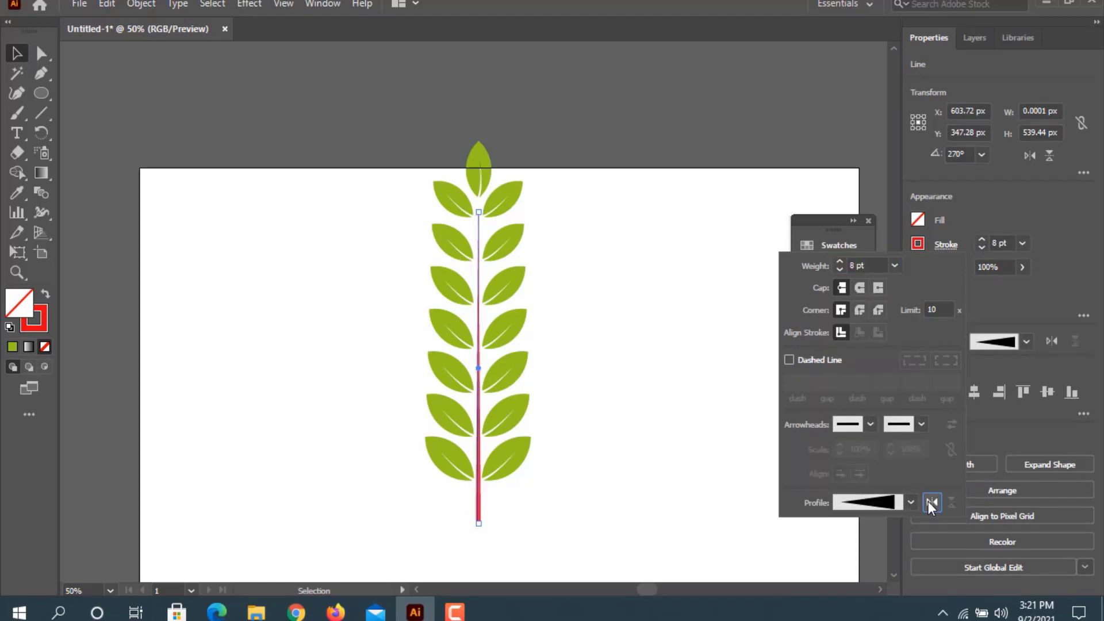
- Increase the tapered stem's stroke weight to 10 pt and shift the stem up by about 18 px towards the top leaf
{"action": "left_click", "coordinate": [984, 240]}
{"action": "left_click", "coordinate": [984, 241]}
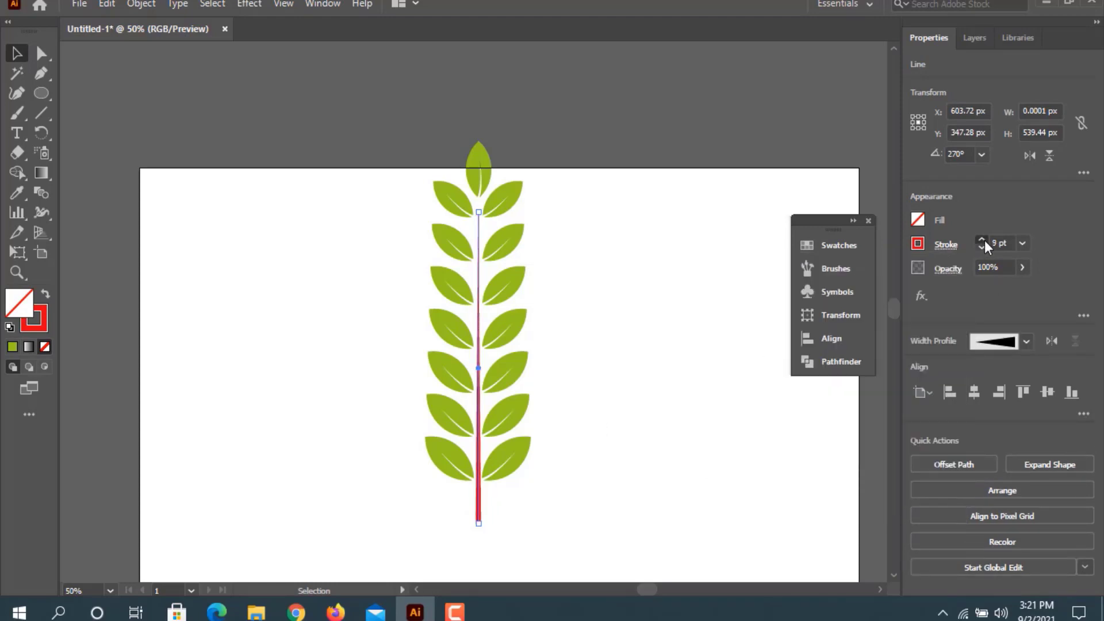
{"action": "left_click", "coordinate": [984, 240]}
{"action": "left_click", "coordinate": [664, 375]}
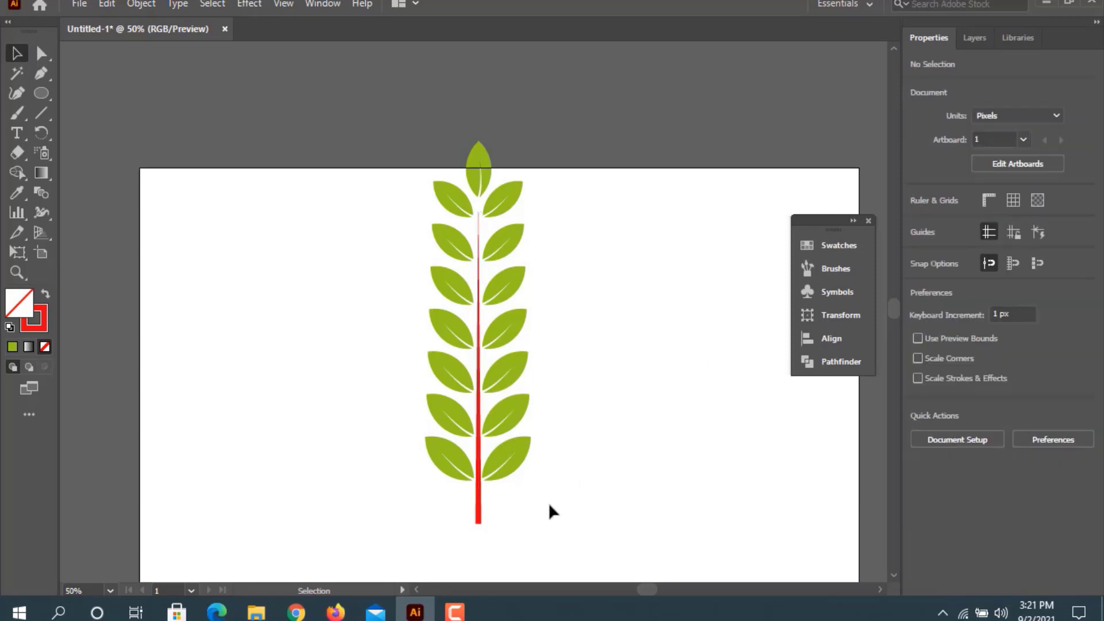
{"action": "left_click", "coordinate": [478, 518]}
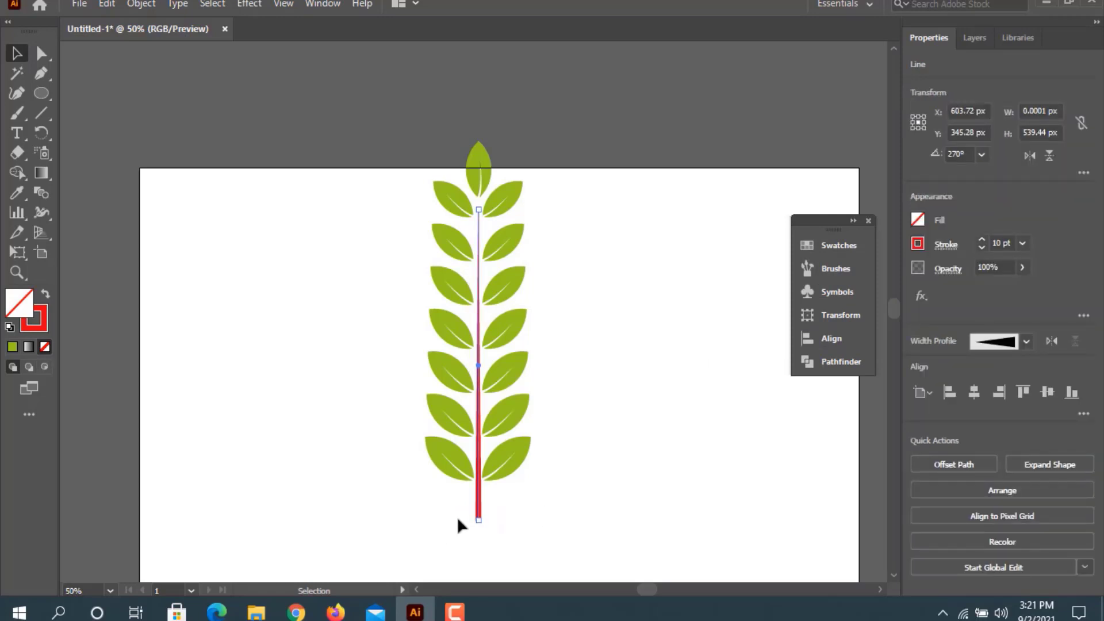
{"action": "left_click", "coordinate": [581, 480]}
- Expand the appearance of the stem and all leaves, and group them as one branch
{"action": "left_click_drag", "start_coordinate": [377, 172], "coordinate": [604, 554]}
{"action": "left_click", "coordinate": [140, 4]}
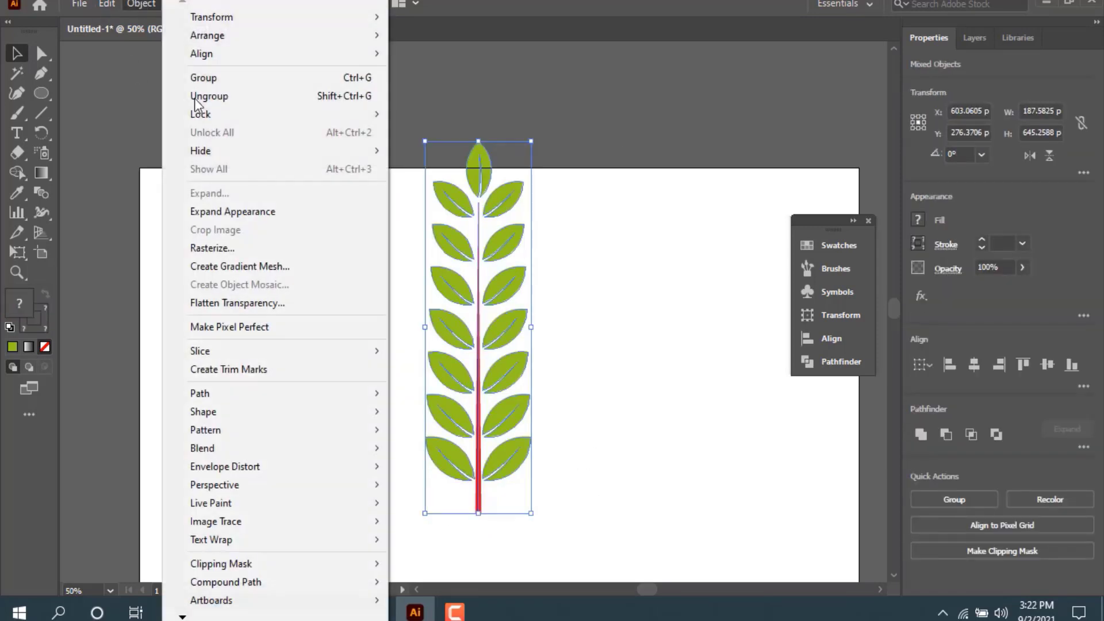
{"action": "left_click", "coordinate": [246, 212]}
{"action": "key", "text": "ctrl+g"}
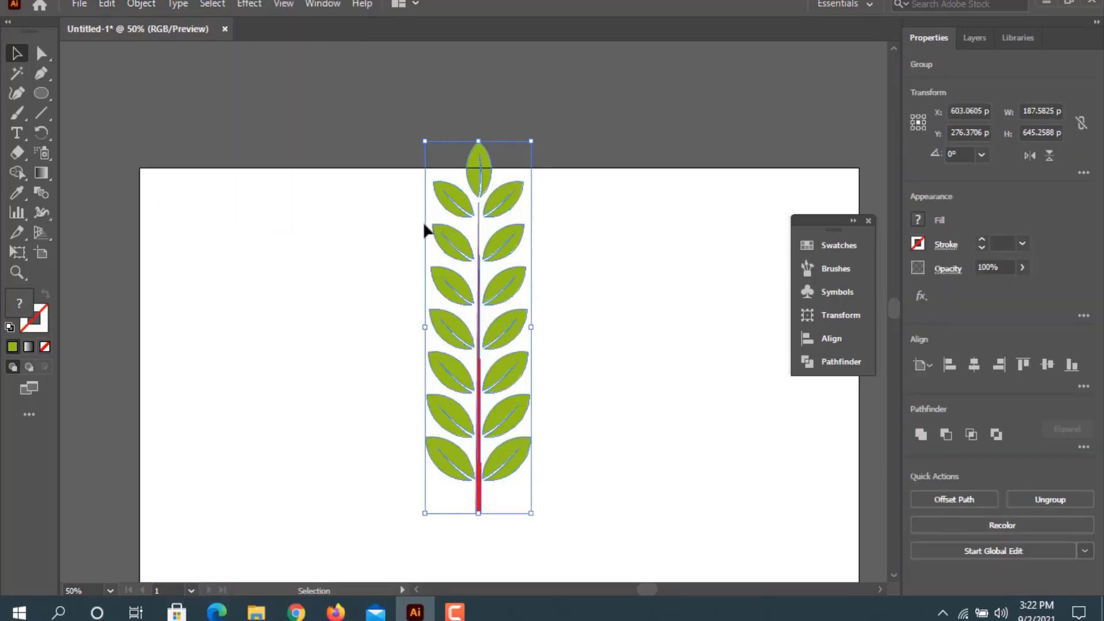
- Scale the branch group proportionally to about 104 × 356 px and move it down and right on the artboard
{"action": "scroll", "coordinate": [528, 426], "scroll_direction": "up", "scroll_amount": 1}
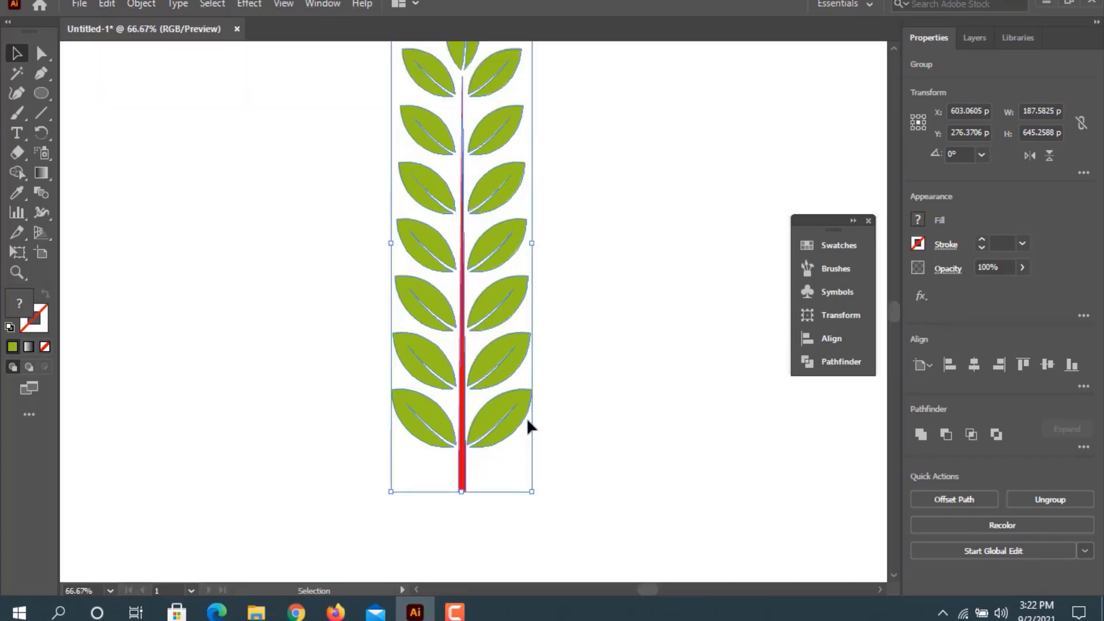
{"action": "left_click_drag", "start_coordinate": [532, 492], "coordinate": [500, 451]}
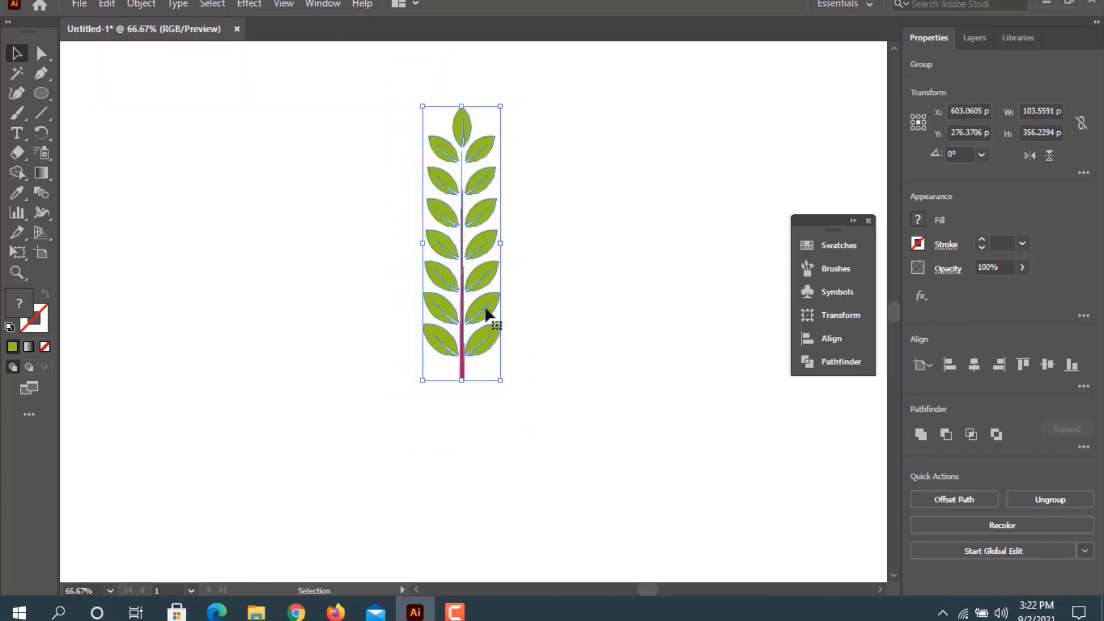
{"action": "left_click_drag", "start_coordinate": [487, 310], "coordinate": [521, 349]}
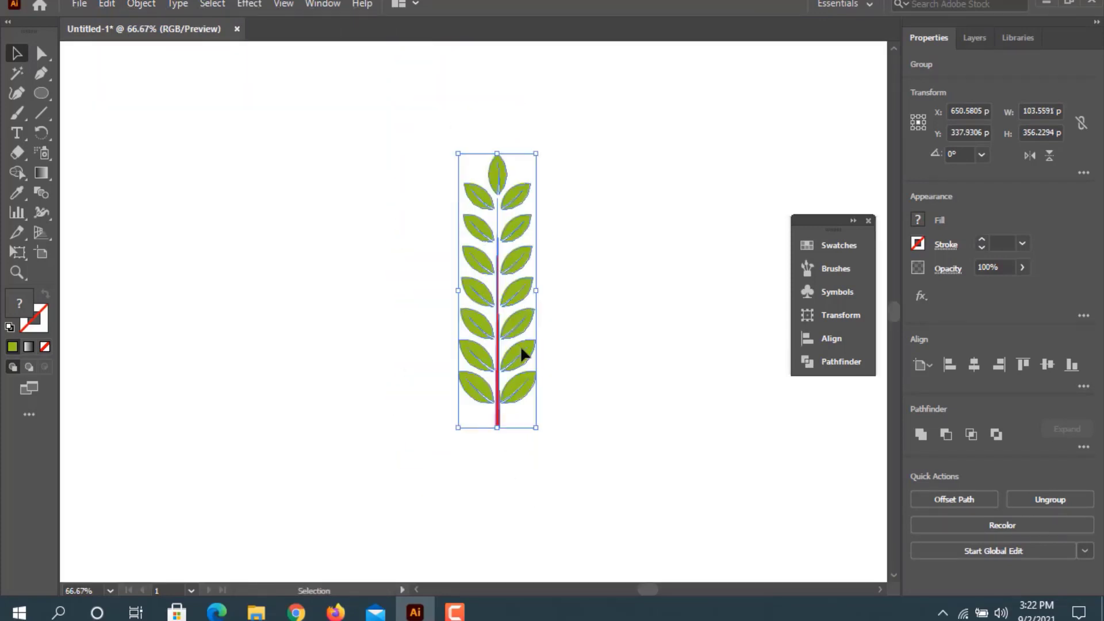
- Warp the branch with a vertical Arc at 80% bend and 30% vertical distortion, and expand its appearance
{"action": "left_click", "coordinate": [247, 4]}
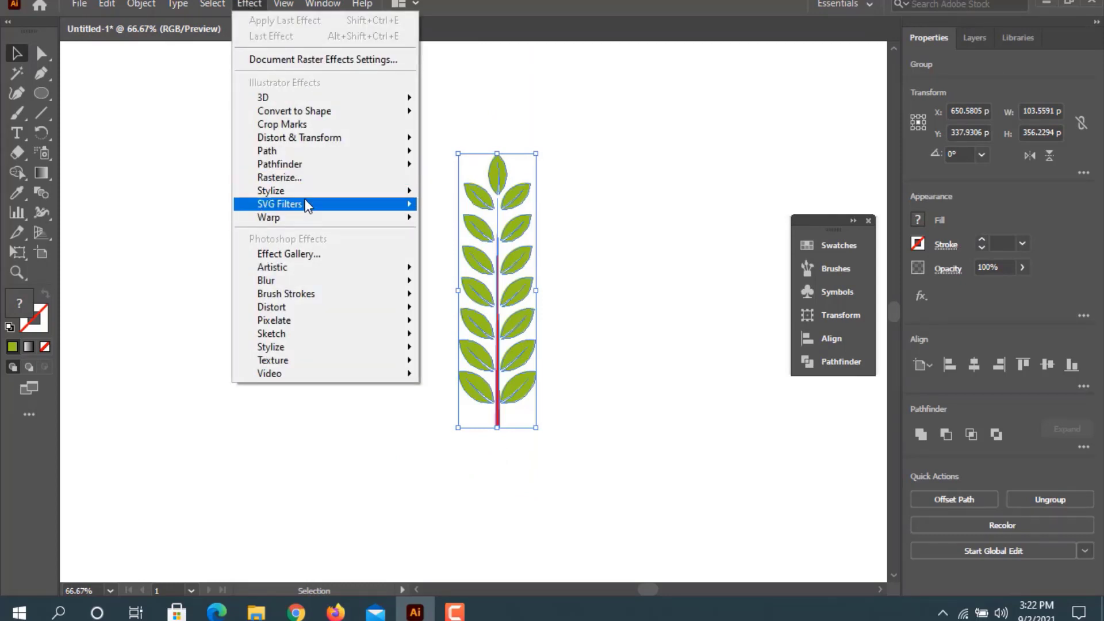
{"action": "mouse_move", "coordinate": [313, 217]}
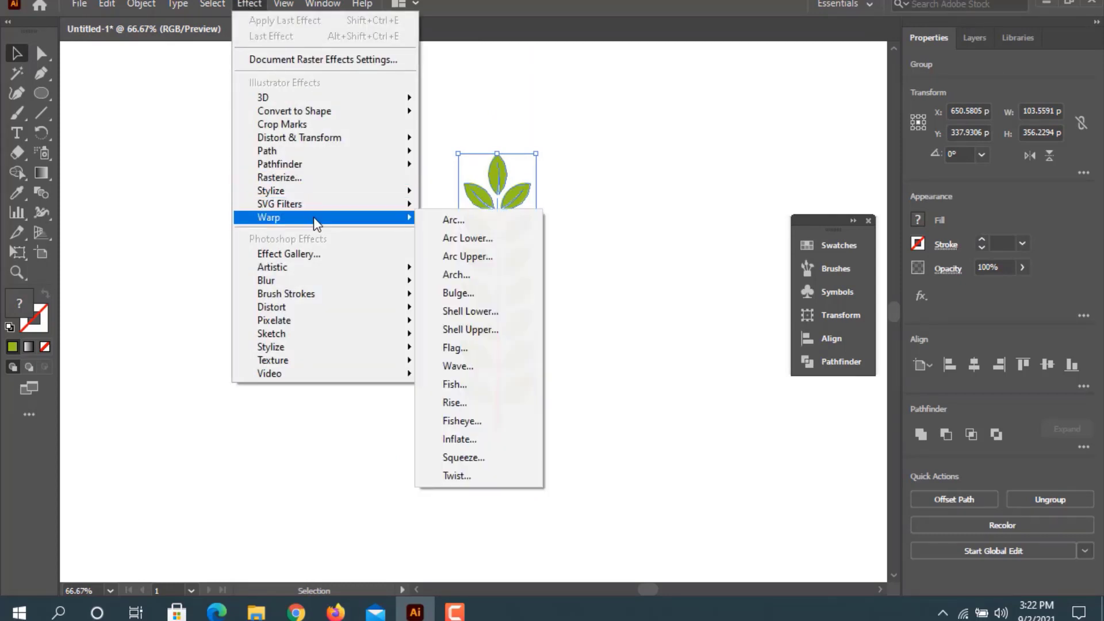
{"action": "left_click", "coordinate": [456, 220]}
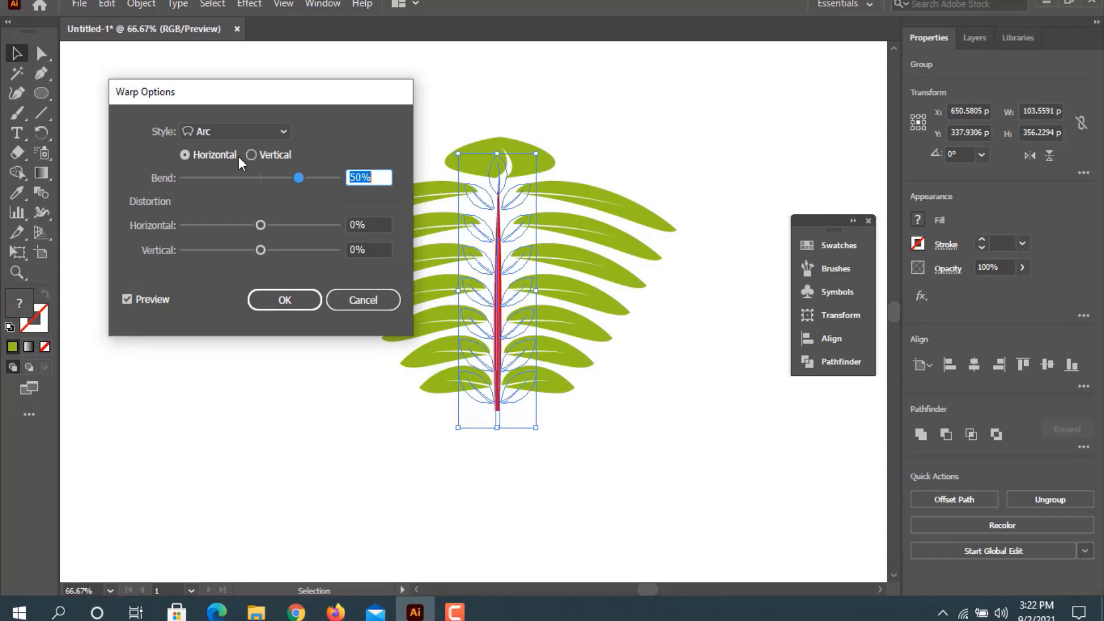
{"action": "left_click", "coordinate": [250, 154]}
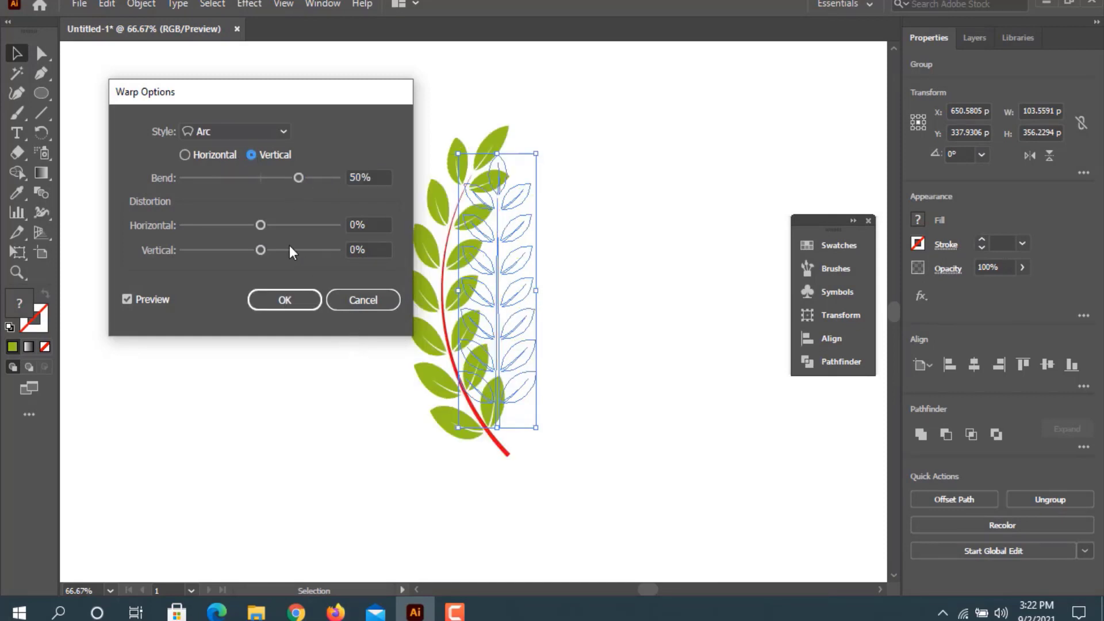
{"action": "left_click_drag", "start_coordinate": [298, 178], "coordinate": [319, 179]}
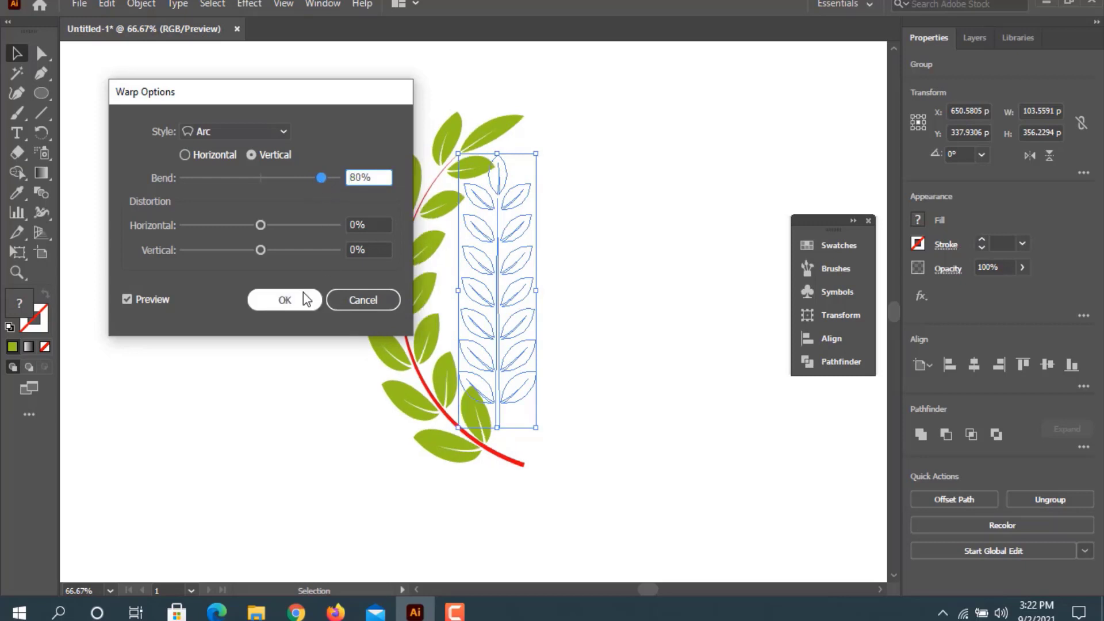
{"action": "left_click_drag", "start_coordinate": [262, 249], "coordinate": [285, 251]}
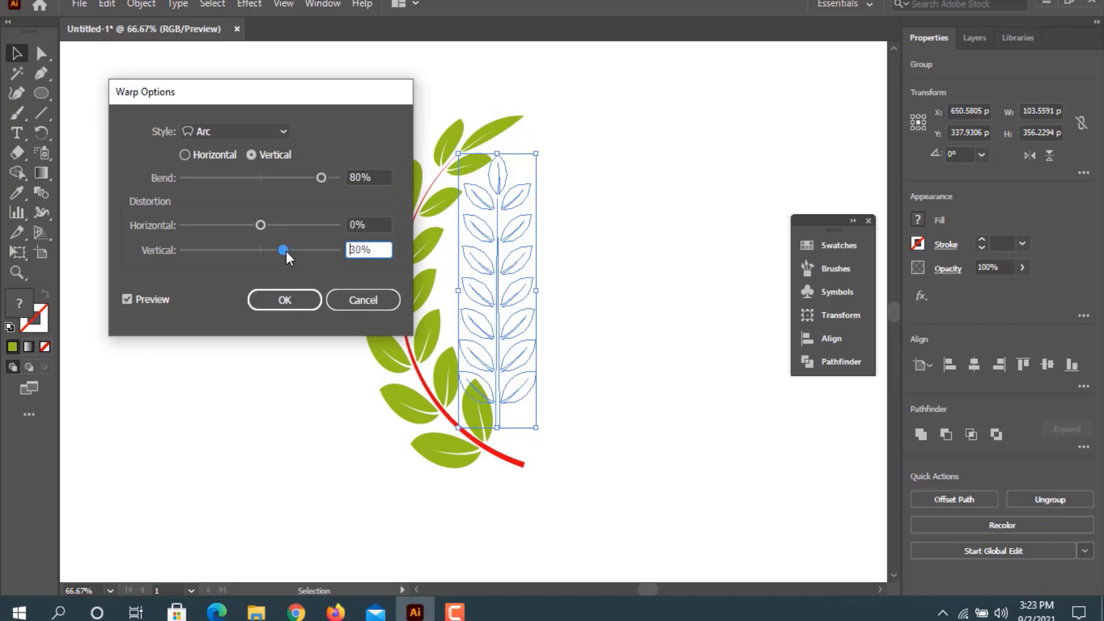
{"action": "left_click", "coordinate": [285, 300]}
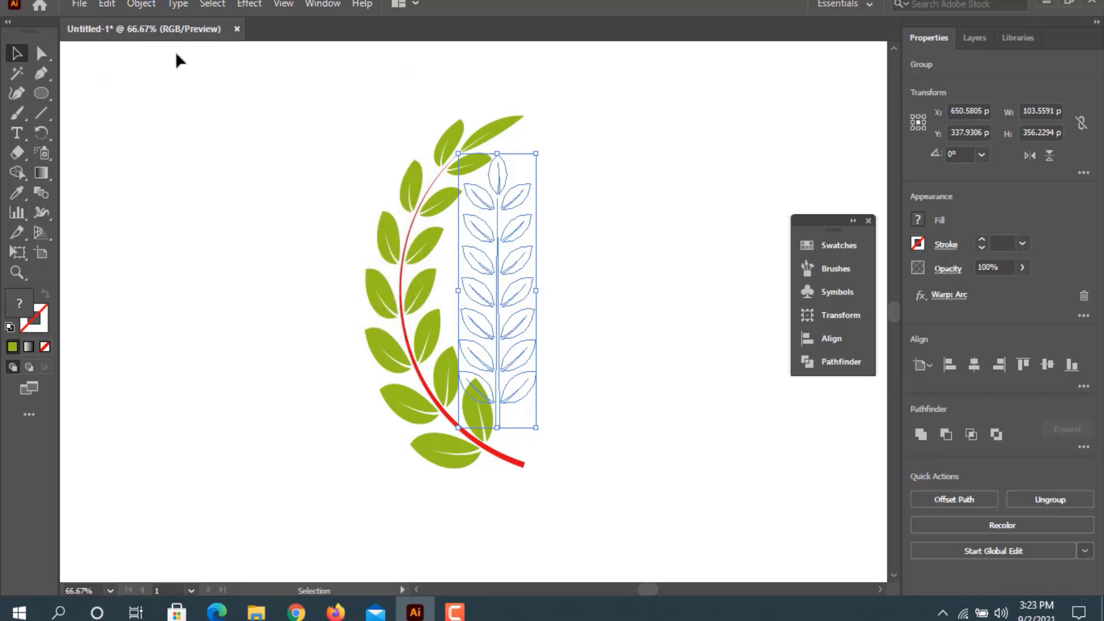
{"action": "left_click", "coordinate": [141, 5]}
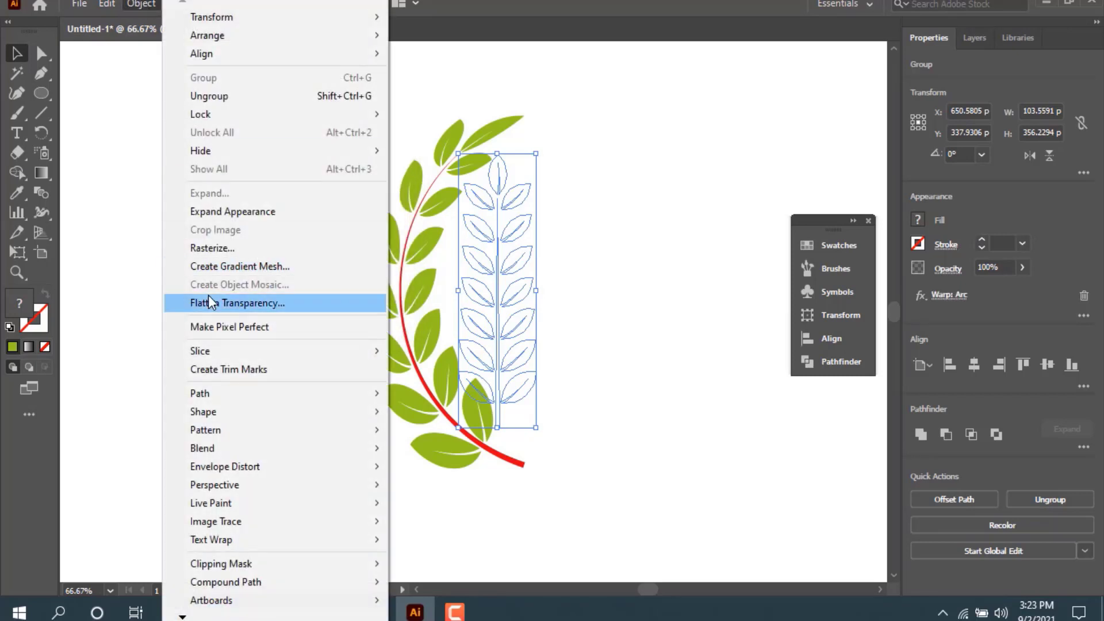
{"action": "left_click", "coordinate": [222, 213]}
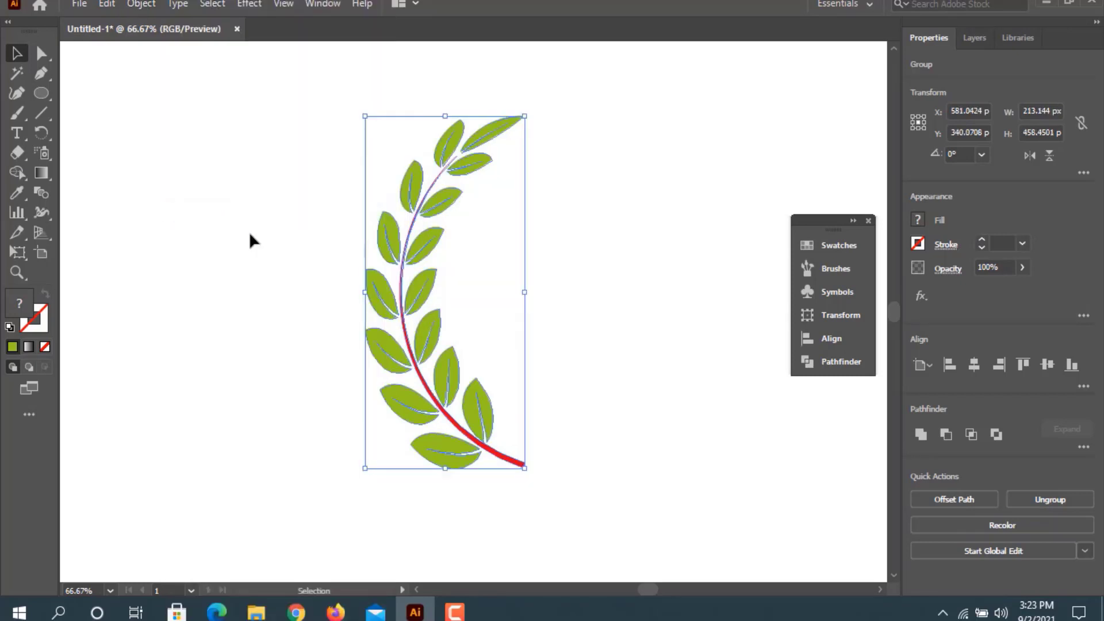
- Fill the whole curved branch, leaves and stem, with the dark green swatch
{"action": "left_click", "coordinate": [568, 377]}
{"action": "left_click", "coordinate": [490, 405]}
{"action": "left_click", "coordinate": [918, 219]}
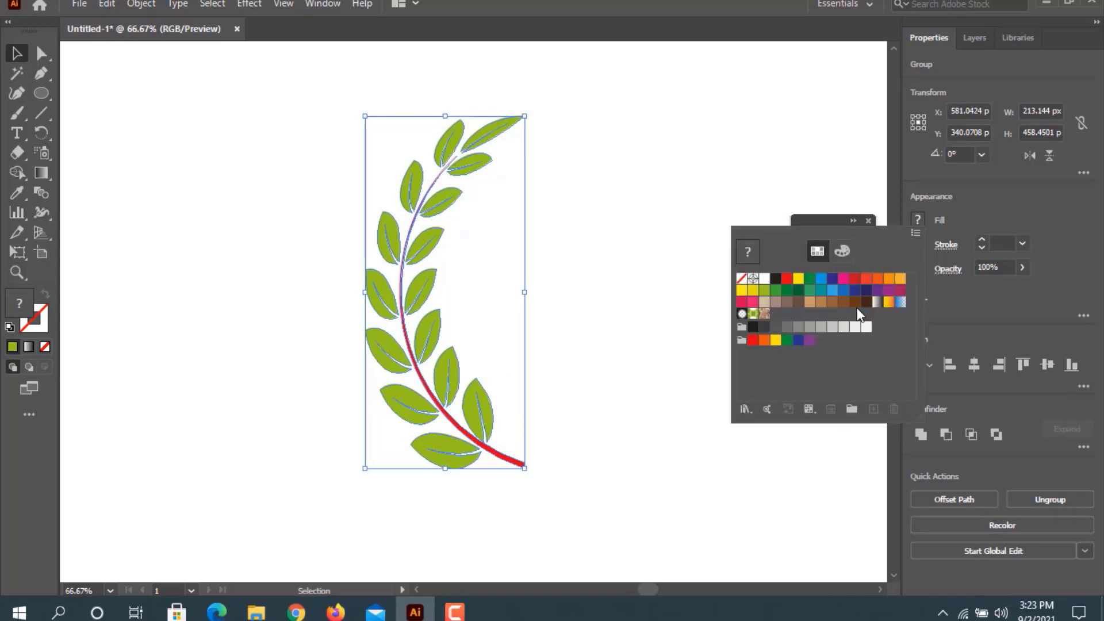
{"action": "left_click", "coordinate": [798, 290]}
{"action": "left_click", "coordinate": [615, 334]}
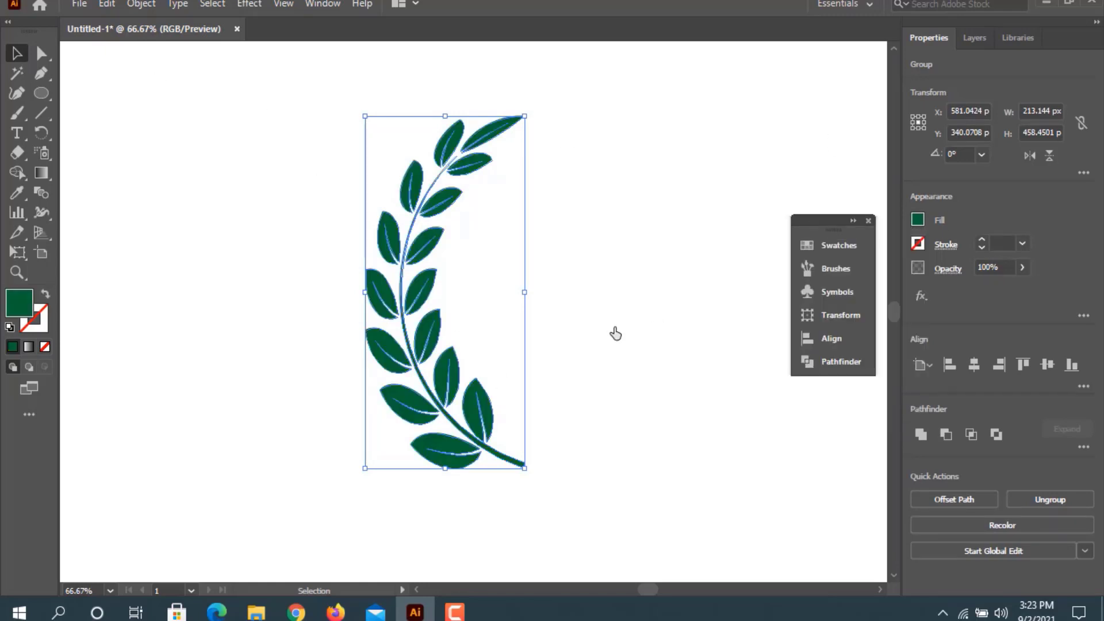
{"action": "left_click", "coordinate": [614, 331]}
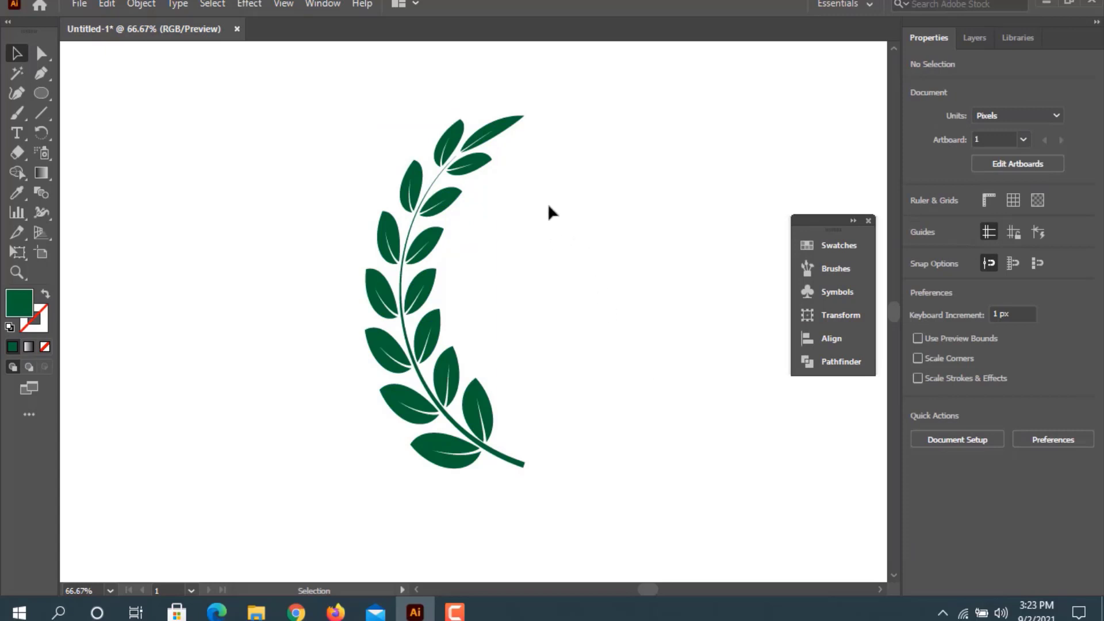
- Rotate the branch slightly counterclockwise and move it about 83 px towards the artboard's left side
{"action": "left_click_drag", "start_coordinate": [587, 412], "coordinate": [463, 526]}
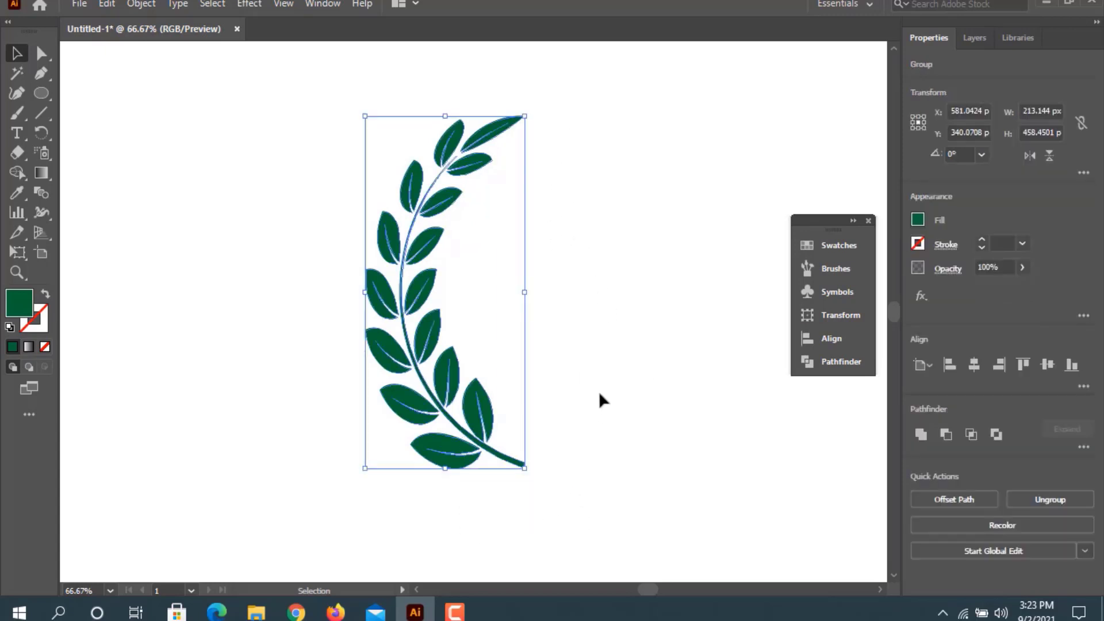
{"action": "left_click", "coordinate": [598, 396]}
{"action": "left_click", "coordinate": [486, 402]}
{"action": "left_click_drag", "start_coordinate": [529, 475], "coordinate": [562, 464]}
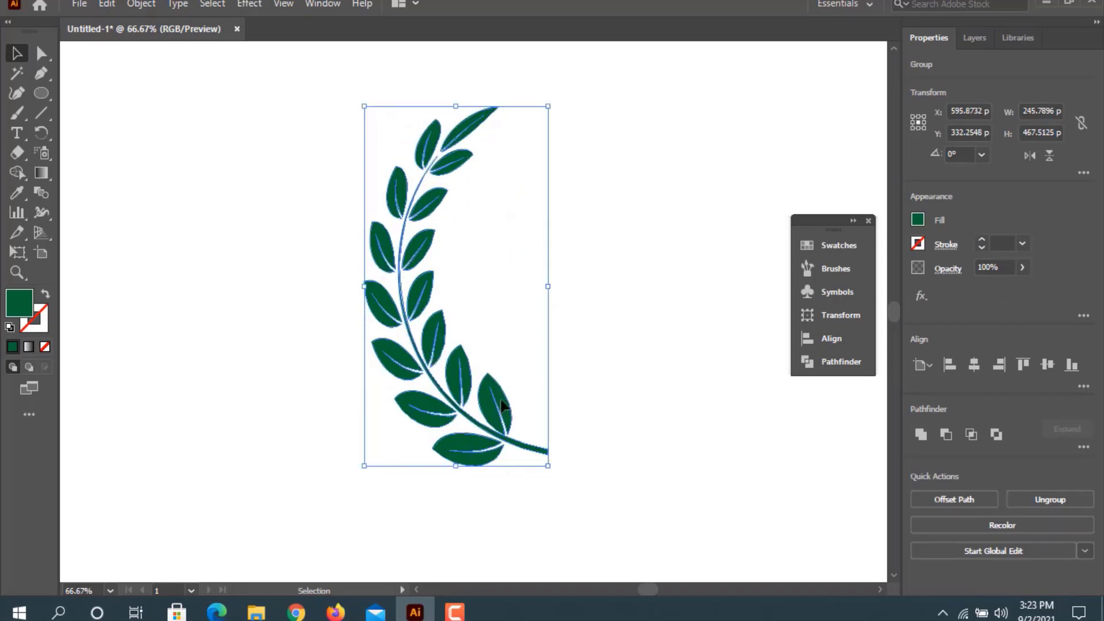
{"action": "left_click_drag", "start_coordinate": [500, 410], "coordinate": [438, 406]}
- Create a mirrored copy of the branch by reflecting it across the vertical axis
{"action": "right_click", "coordinate": [438, 406]}
{"action": "mouse_move", "coordinate": [486, 302]}
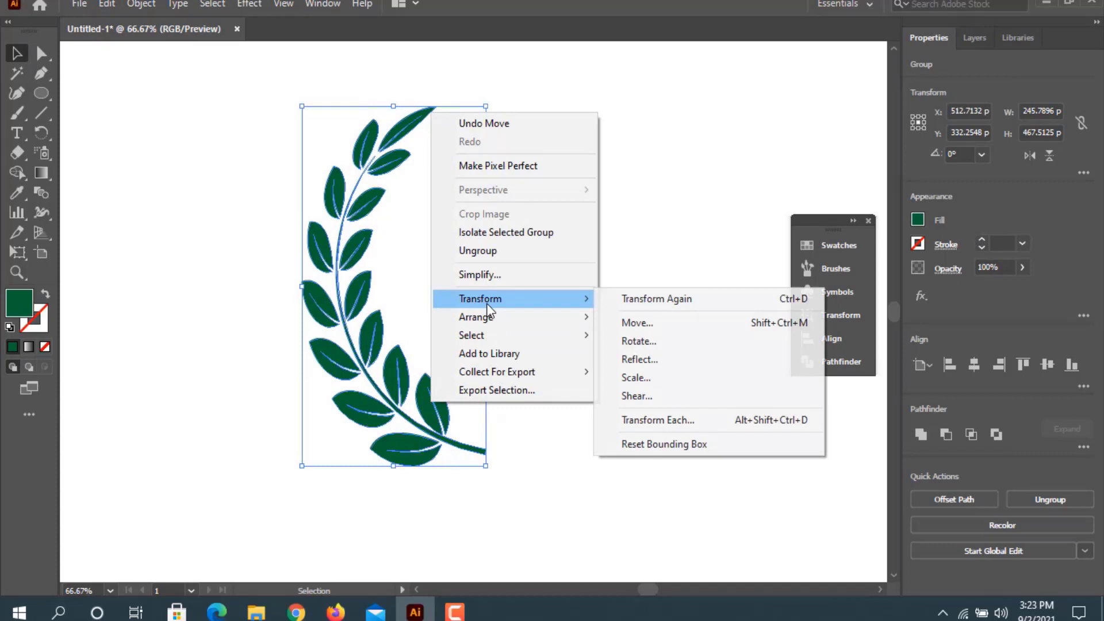
{"action": "left_click", "coordinate": [640, 356]}
{"action": "left_click", "coordinate": [536, 451]}
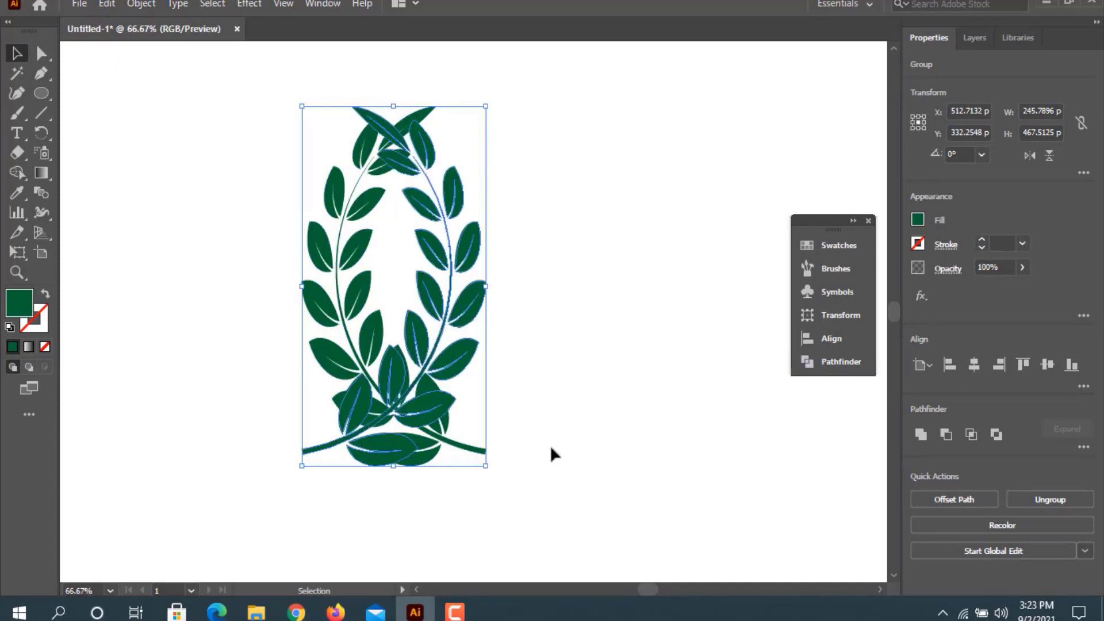
- Shift the mirrored branch horizontally 290 px to the right so the two branches face each other with a gap between their stem ends
{"action": "key", "text": "shift+Right"}
{"action": "key", "text": "shift+Right"}
{"action": "key", "text": "shift+Right"}
{"action": "key", "text": "shift+Right"}
{"action": "key", "text": "shift+Right"}
{"action": "key", "text": "shift+Right"}
{"action": "key", "text": "shift+Right"}
{"action": "key", "text": "shift+Right"}
{"action": "key", "text": "shift+Right"}
{"action": "key", "text": "shift+Right"}
{"action": "key", "text": "shift+Right"}
{"action": "key", "text": "shift+Right"}
{"action": "key", "text": "shift+Right"}
{"action": "key", "text": "shift+Right"}
{"action": "key", "text": "shift+Right"}
{"action": "key", "text": "shift+Right"}
{"action": "key", "text": "shift+Right"}
{"action": "key", "text": "shift+Right"}
{"action": "key", "text": "shift+Right"}
{"action": "key", "text": "shift+Right"}
{"action": "key", "text": "shift+Right"}
{"action": "key", "text": "shift+Right"}
{"action": "key", "text": "shift+Right"}
{"action": "key", "text": "shift+Right"}
{"action": "key", "text": "shift+Right"}
{"action": "key", "text": "shift+Right"}
{"action": "key", "text": "shift+Right"}
{"action": "key", "text": "shift+Right"}
{"action": "key", "text": "shift+Right"}
{"action": "key", "text": "shift+Right"}
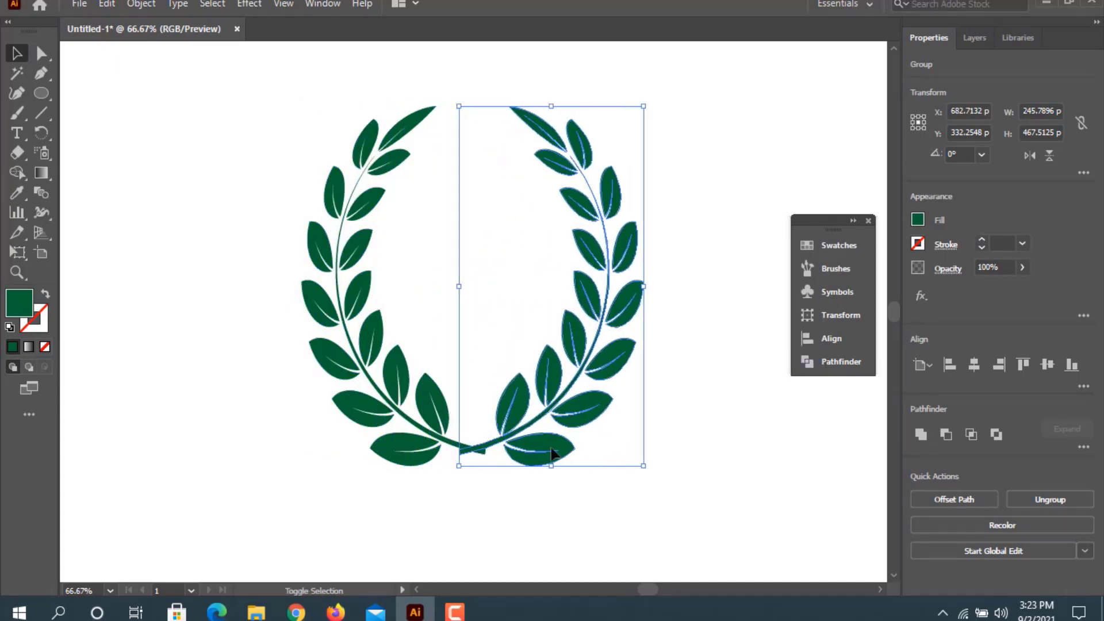
{"action": "key", "text": "shift+Right"}
{"action": "key", "text": "shift+Right"}
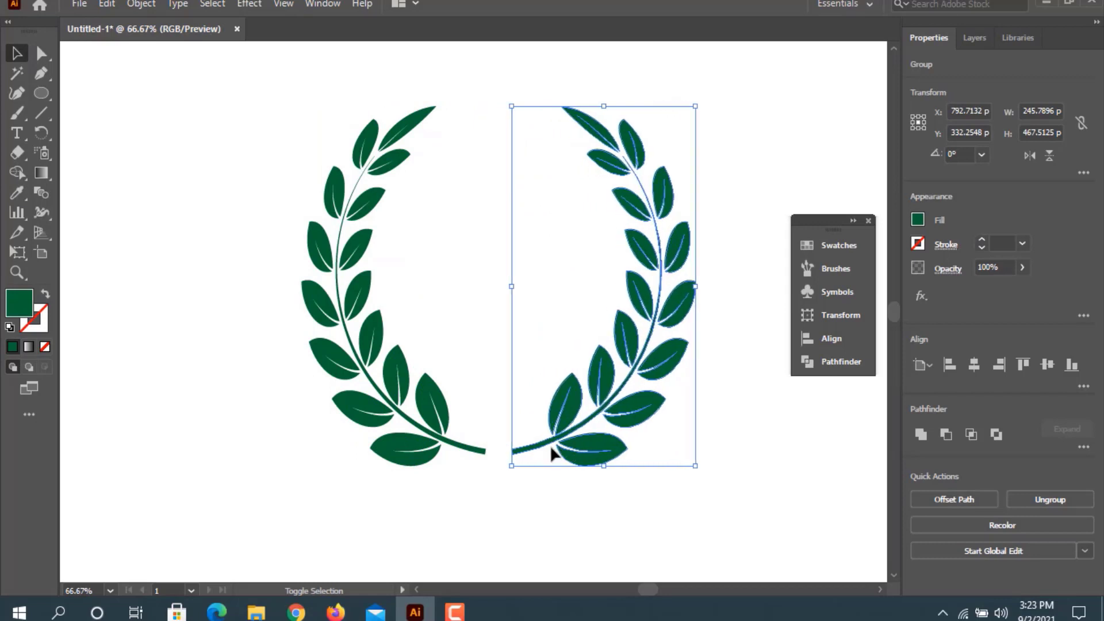
{"action": "key", "text": "shift+Right"}
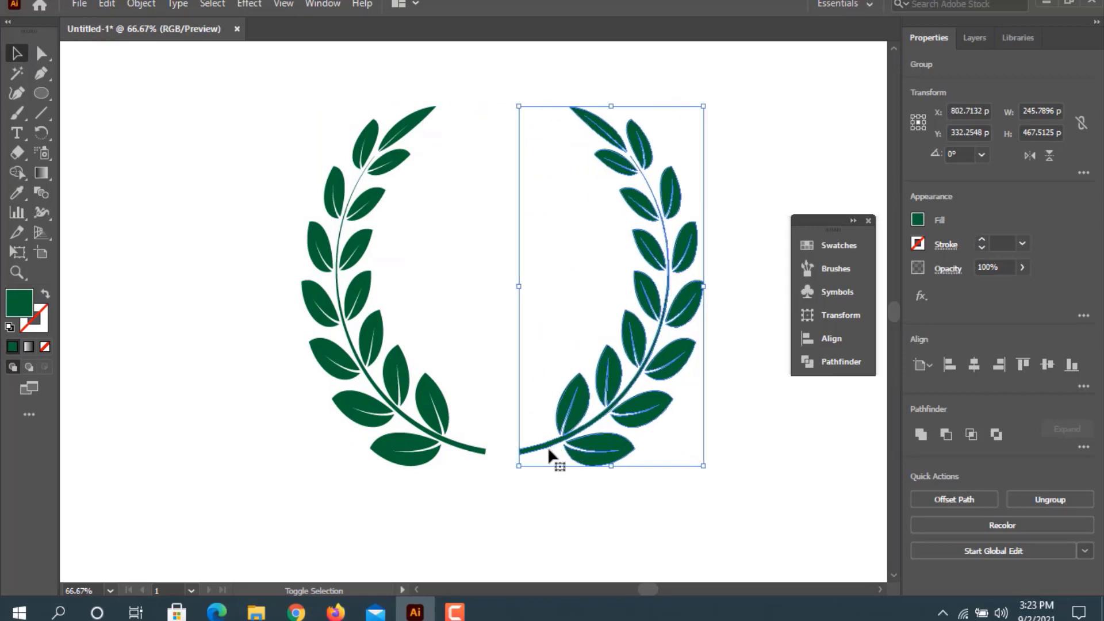
{"action": "left_click", "coordinate": [533, 509]}
{"action": "scroll", "coordinate": [533, 489], "scroll_direction": "down", "scroll_amount": 1}
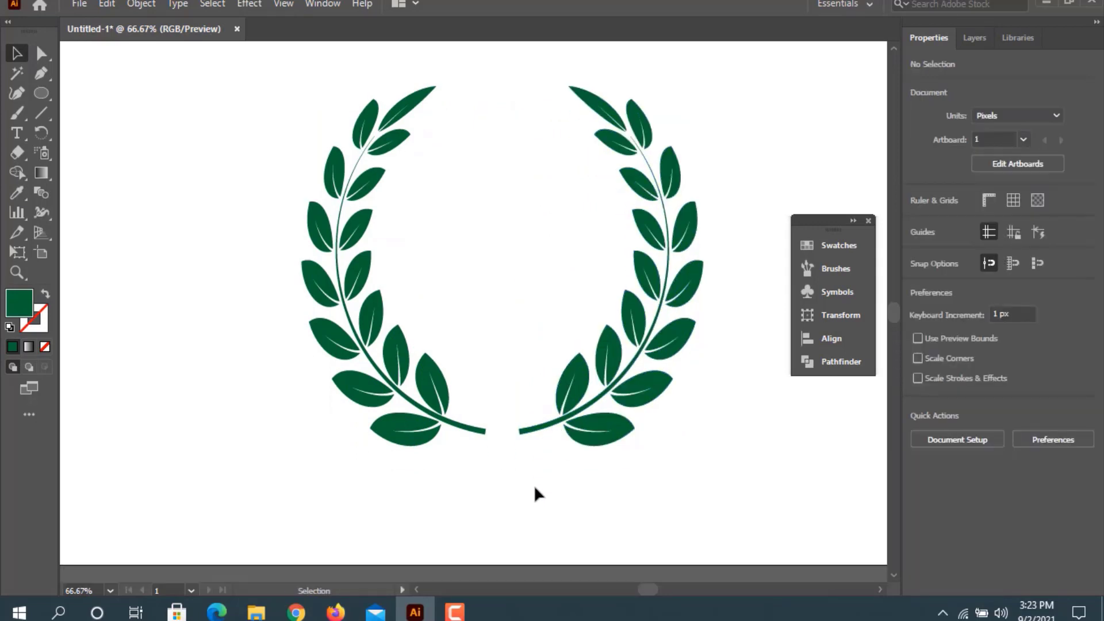
{"action": "scroll", "coordinate": [557, 455], "scroll_direction": "down", "scroll_amount": 1, "text": "alt"}
{"action": "scroll", "coordinate": [554, 450], "scroll_direction": "up", "scroll_amount": 1}
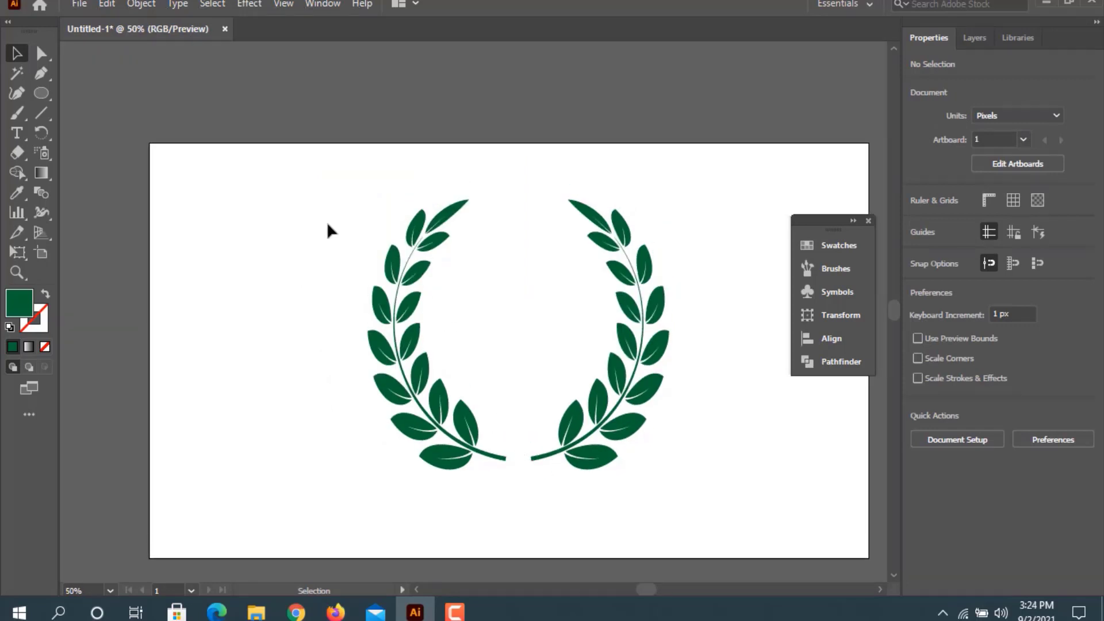
{"action": "left_click_drag", "start_coordinate": [349, 273], "coordinate": [667, 373]}
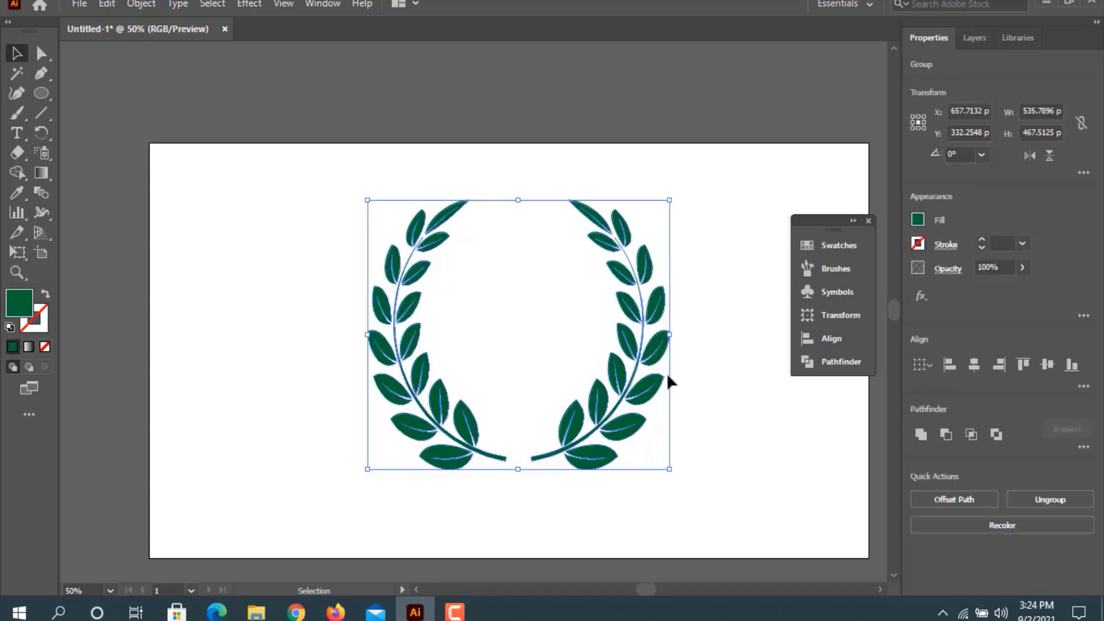
{"action": "left_click", "coordinate": [696, 371]}
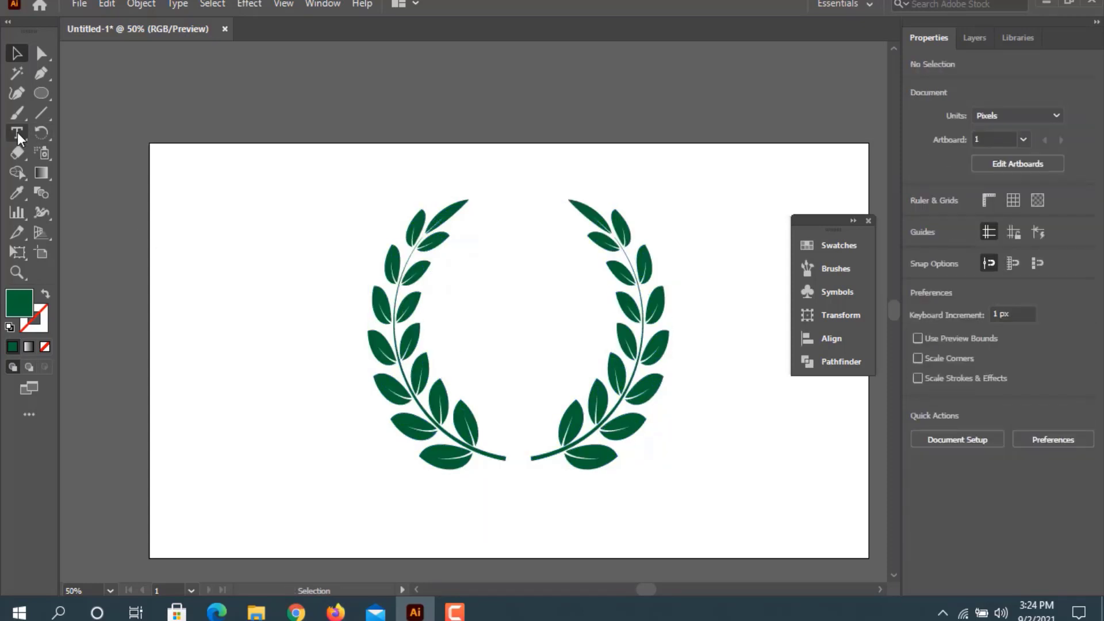
- Add the text "Laurel Wreath" at 72 pt and place it just below the wreath's lower leaves
{"action": "left_click", "coordinate": [17, 133]}
{"action": "scroll", "coordinate": [467, 328], "scroll_direction": "down", "scroll_amount": 2}
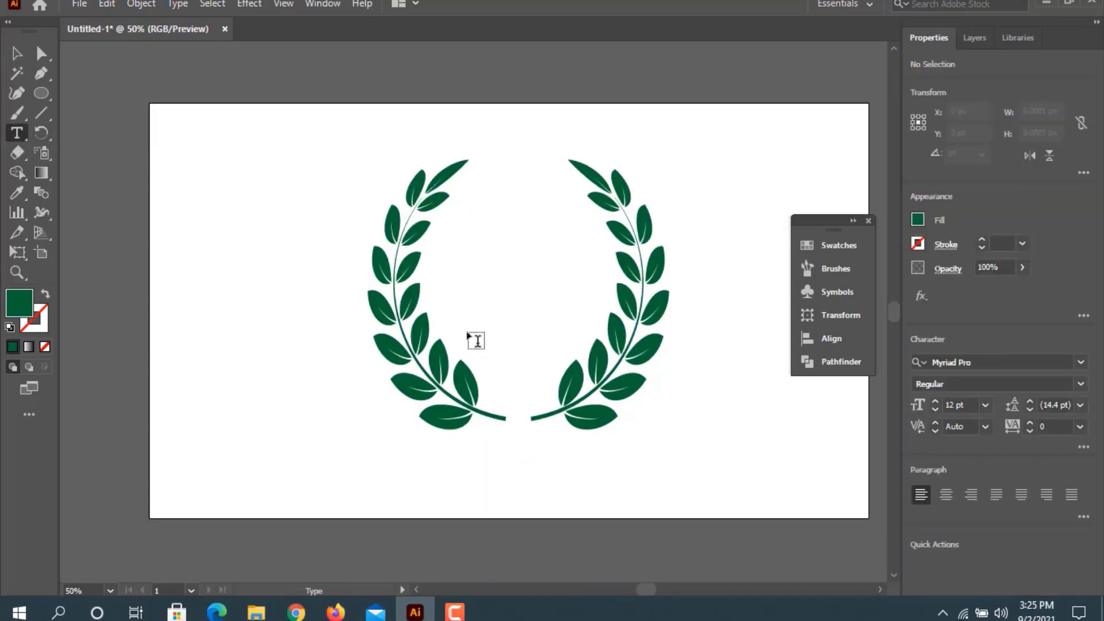
{"action": "left_click", "coordinate": [425, 455]}
{"action": "left_click", "coordinate": [985, 405]}
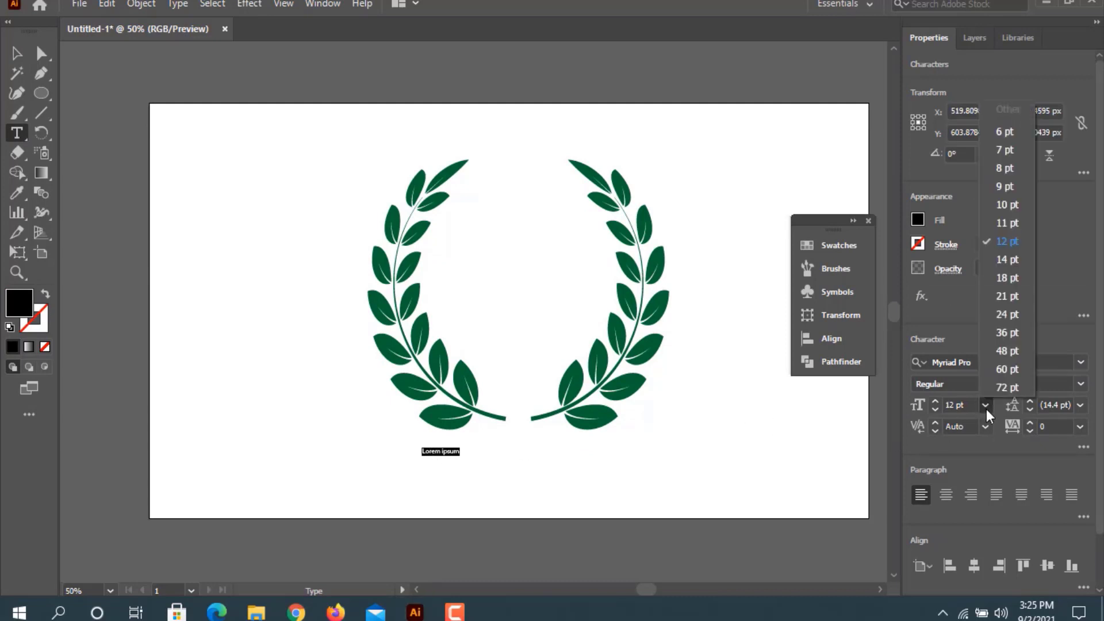
{"action": "left_click", "coordinate": [997, 391]}
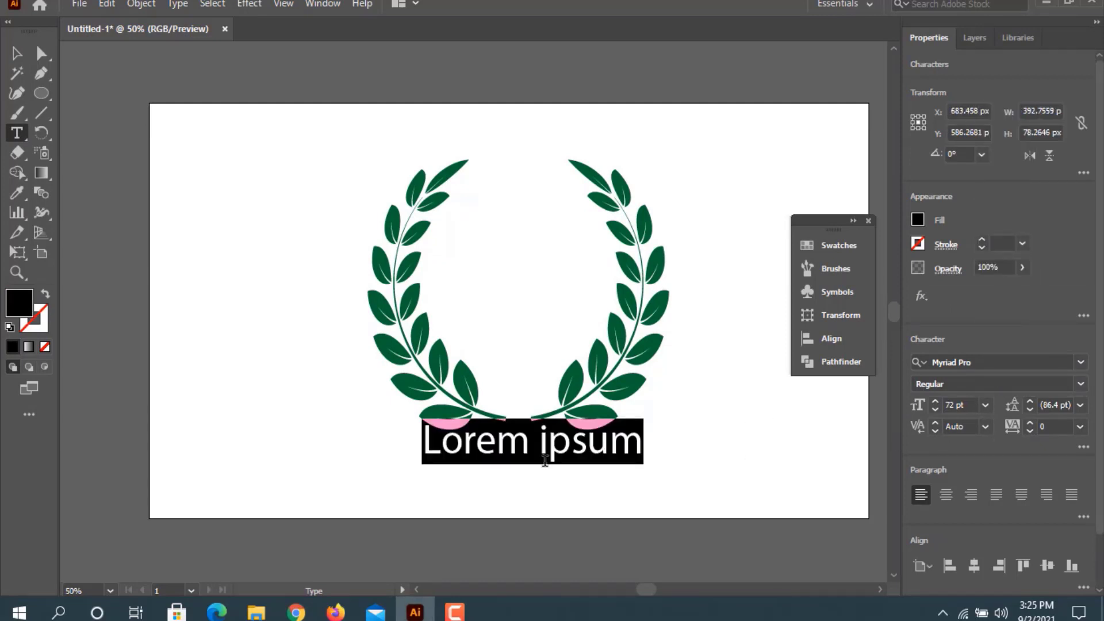
{"action": "type", "text": "Laurel"}
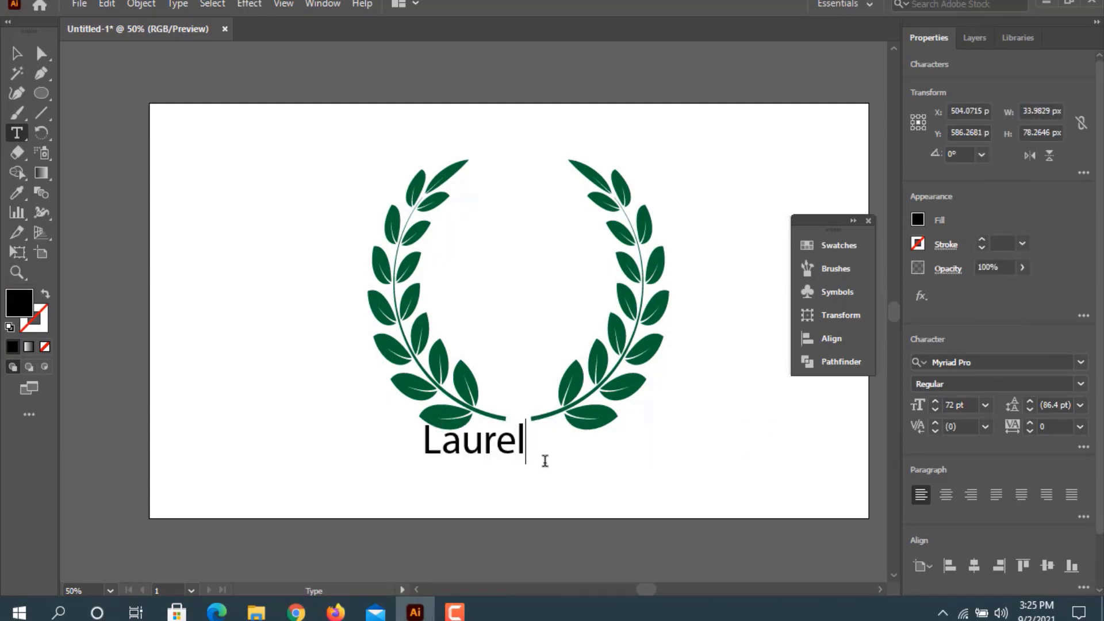
{"action": "type", "text": " W"}
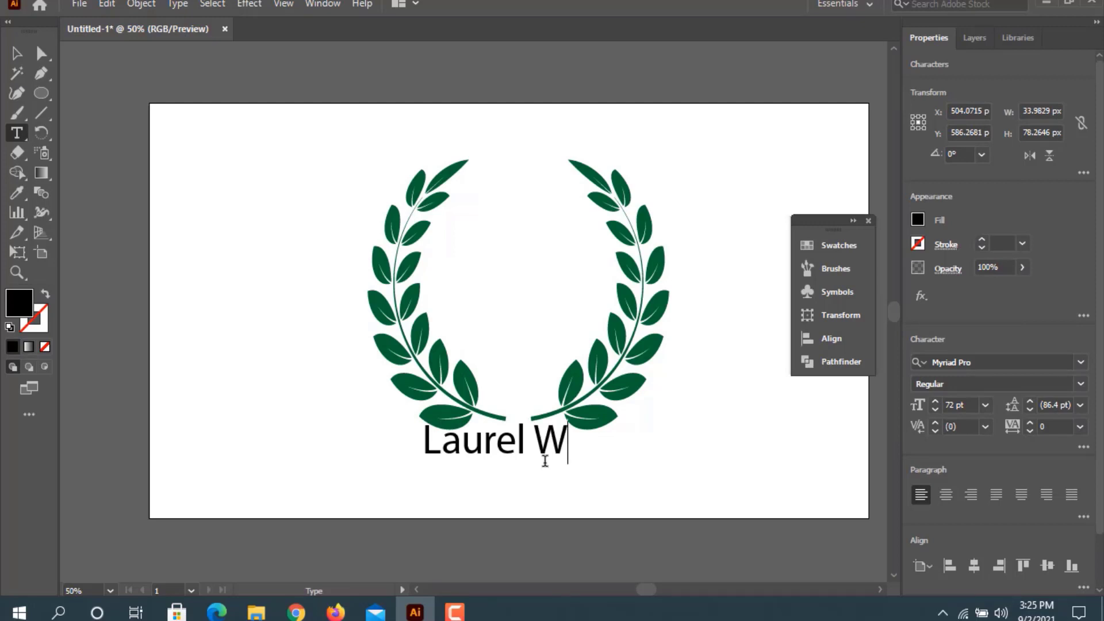
{"action": "type", "text": "reath"}
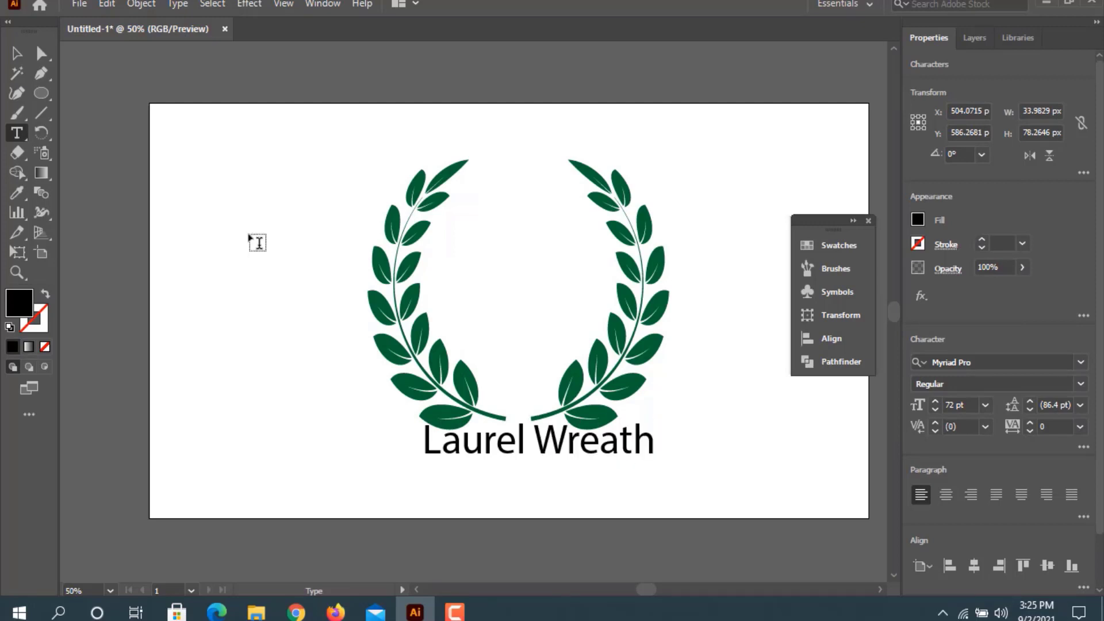
{"action": "key", "text": "Escape"}
{"action": "left_click_drag", "start_coordinate": [575, 445], "coordinate": [565, 472]}
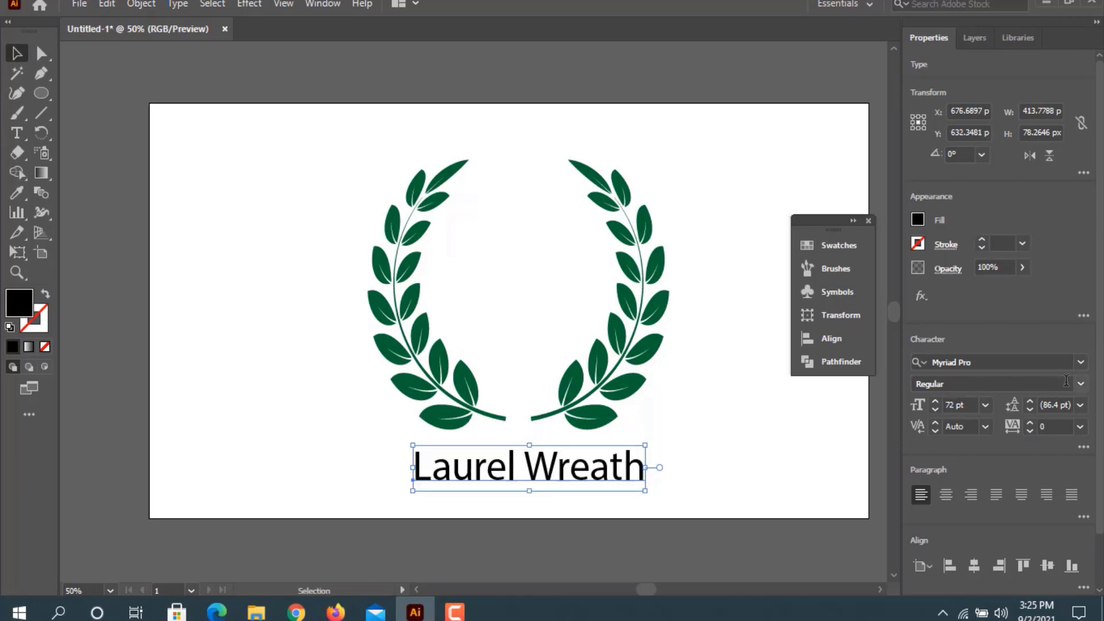
- Set the text's font to Caviar Dreams in the Bold style
{"action": "left_click", "coordinate": [1080, 361]}
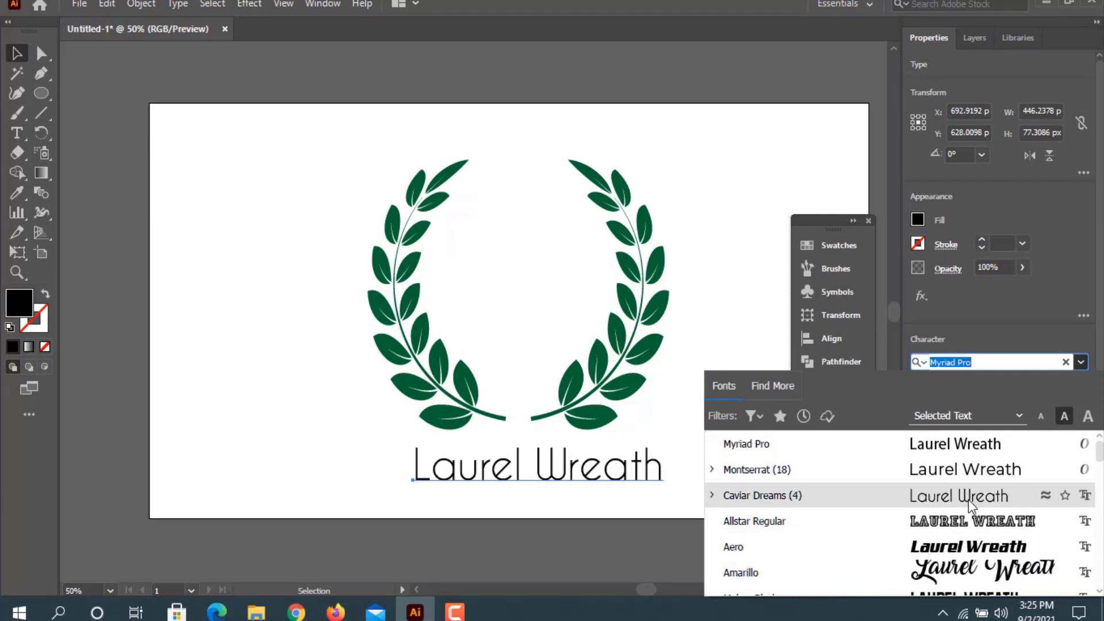
{"action": "left_click", "coordinate": [968, 497]}
{"action": "left_click", "coordinate": [1081, 384]}
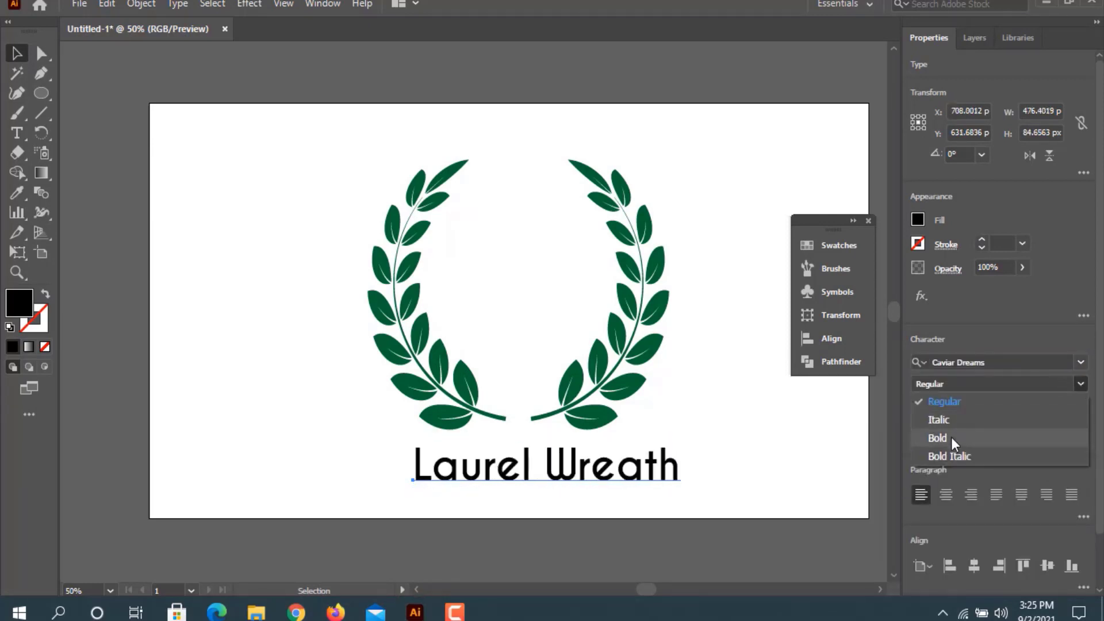
{"action": "left_click", "coordinate": [950, 439]}
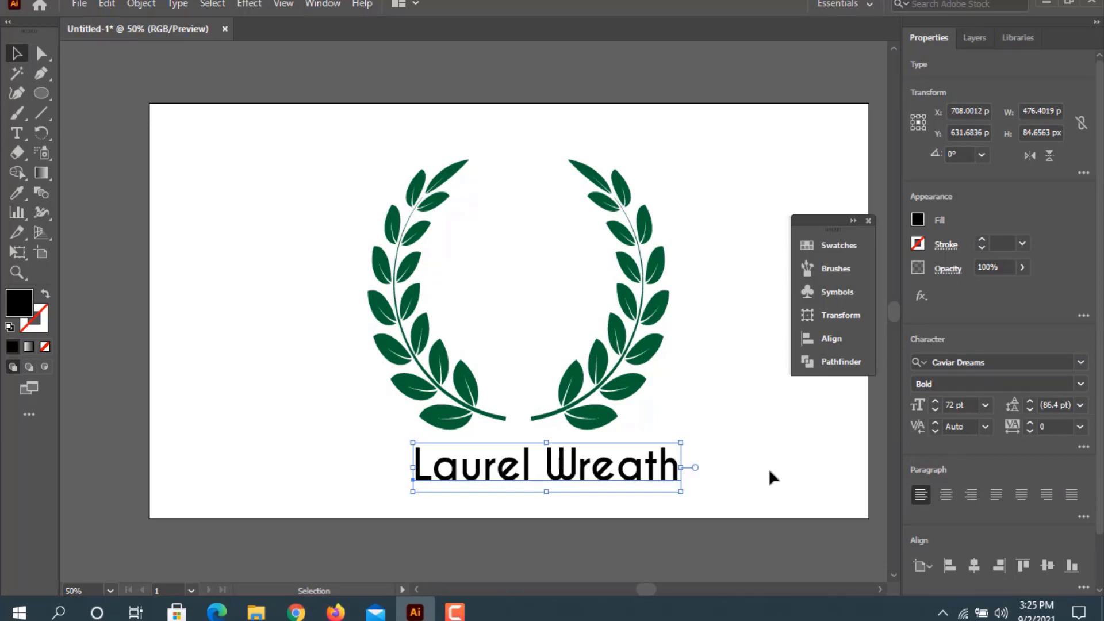
- Expand the "Laurel Wreath" text into shapes and recolor it with dark green sampled from the leaves using the Eyedropper
{"action": "left_click", "coordinate": [141, 4]}
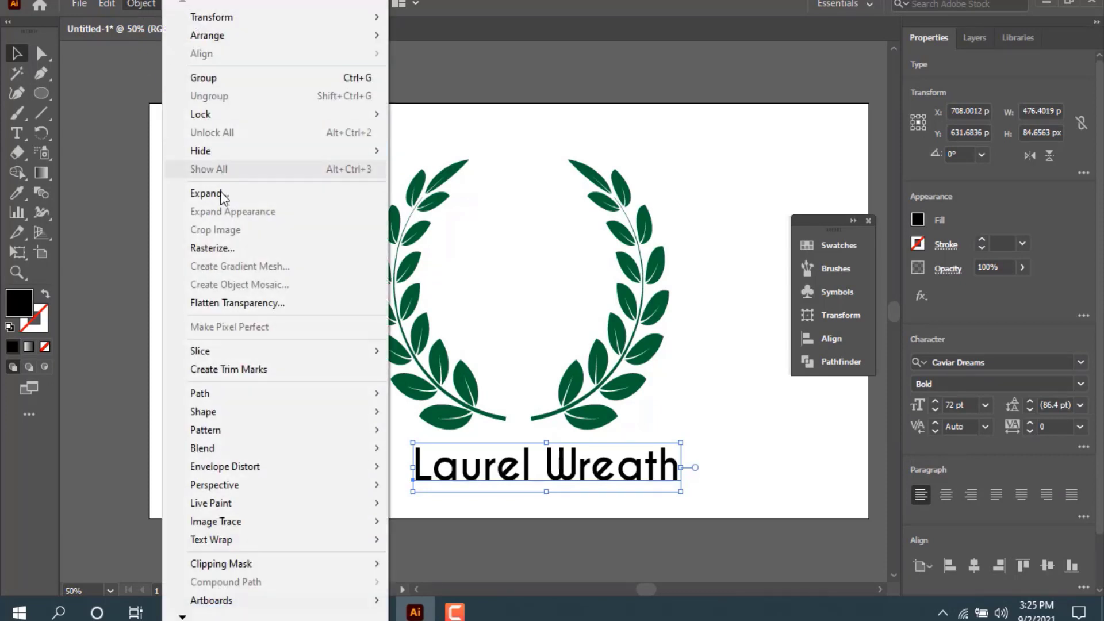
{"action": "left_click", "coordinate": [222, 196]}
{"action": "left_click", "coordinate": [679, 387]}
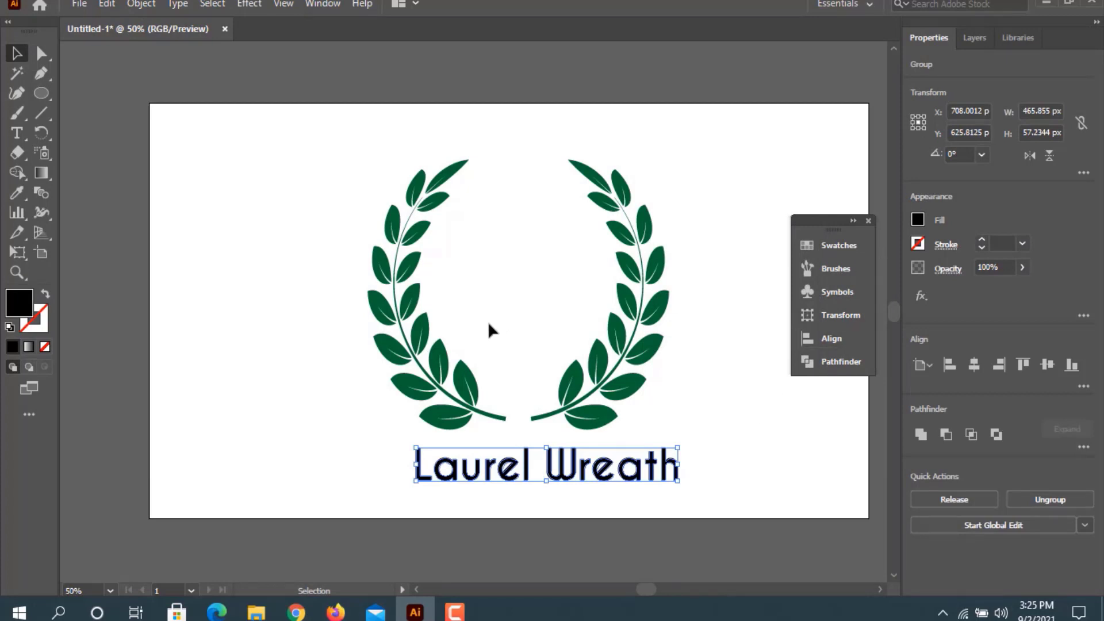
{"action": "left_click", "coordinate": [20, 195]}
{"action": "left_click", "coordinate": [461, 367]}
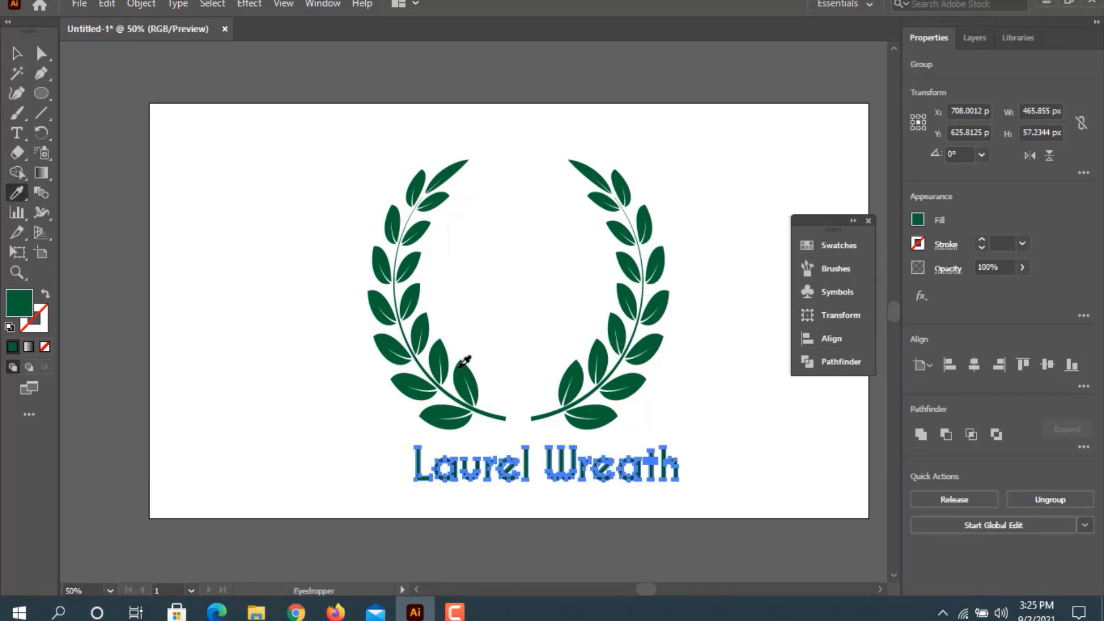
{"action": "left_click", "coordinate": [18, 54]}
{"action": "left_click", "coordinate": [314, 398]}
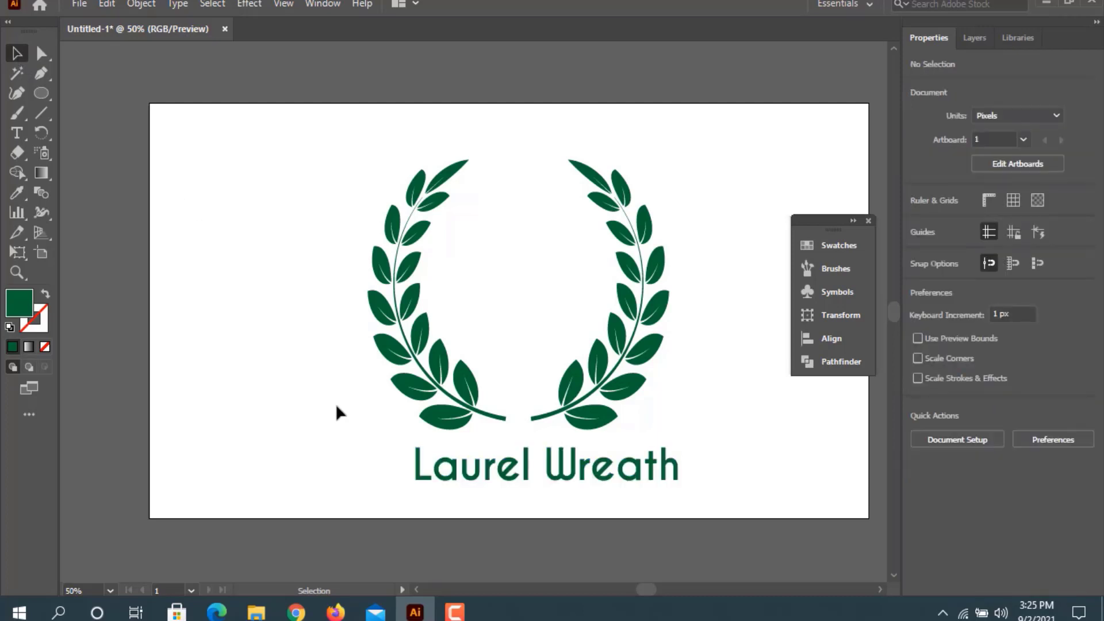
- Align the two branches and the text by their horizontal centers
{"action": "left_click_drag", "start_coordinate": [354, 412], "coordinate": [454, 437]}
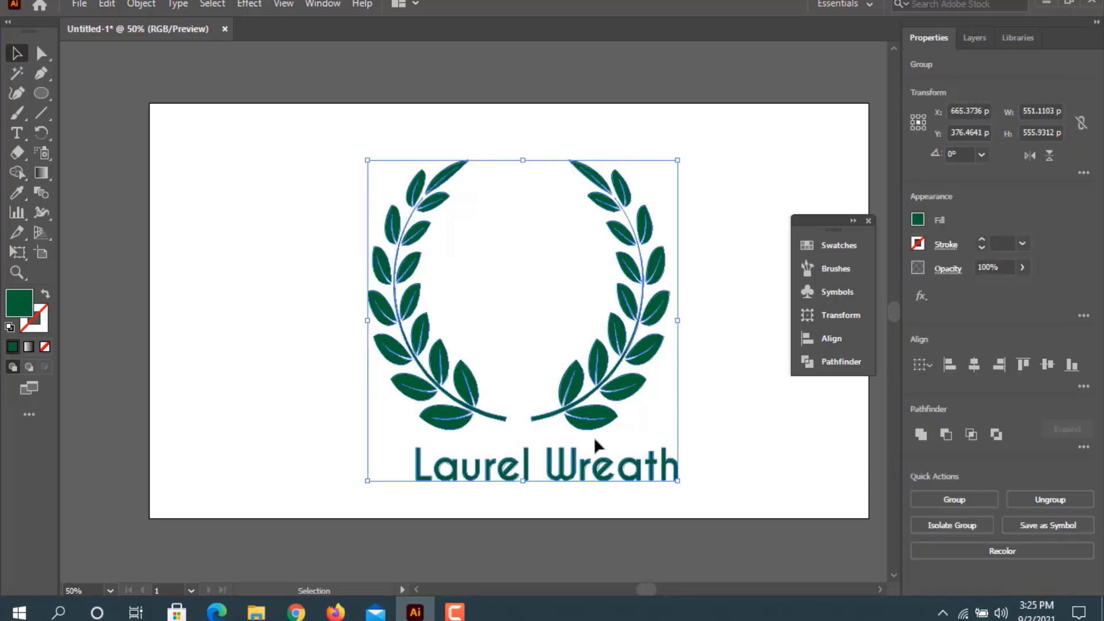
{"action": "left_click", "coordinate": [973, 364]}
{"action": "left_click", "coordinate": [741, 433]}
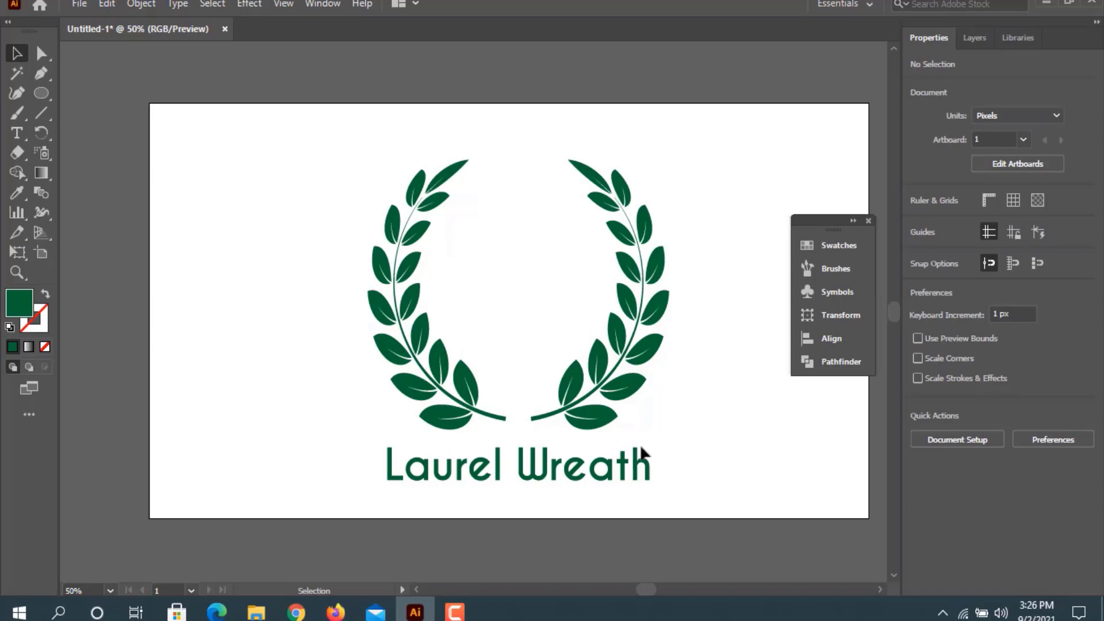
- Group the branches and text, and scale the group proportionally about its center to about 390 × 404 px
{"action": "left_click_drag", "start_coordinate": [310, 240], "coordinate": [635, 438]}
{"action": "right_click", "coordinate": [598, 358]}
{"action": "left_click", "coordinate": [645, 214]}
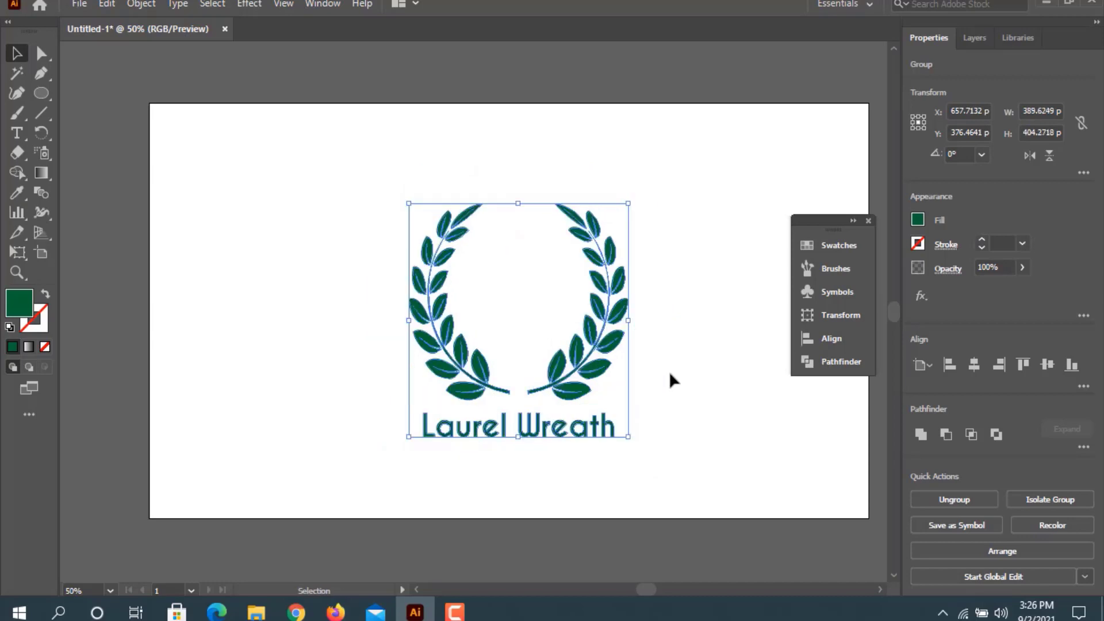